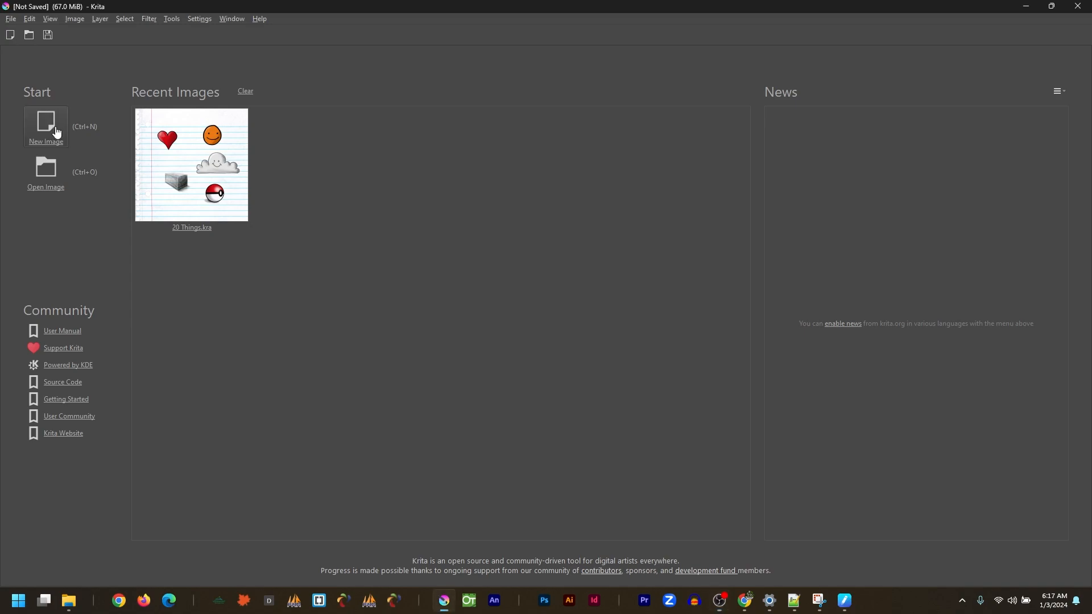
Start a new document using the A4 (300 ppi) preset in landscape orientation with a resolution of 150.
{"action": "key", "text": "ctrl+n"}
{"action": "left_click", "coordinate": [562, 203]}
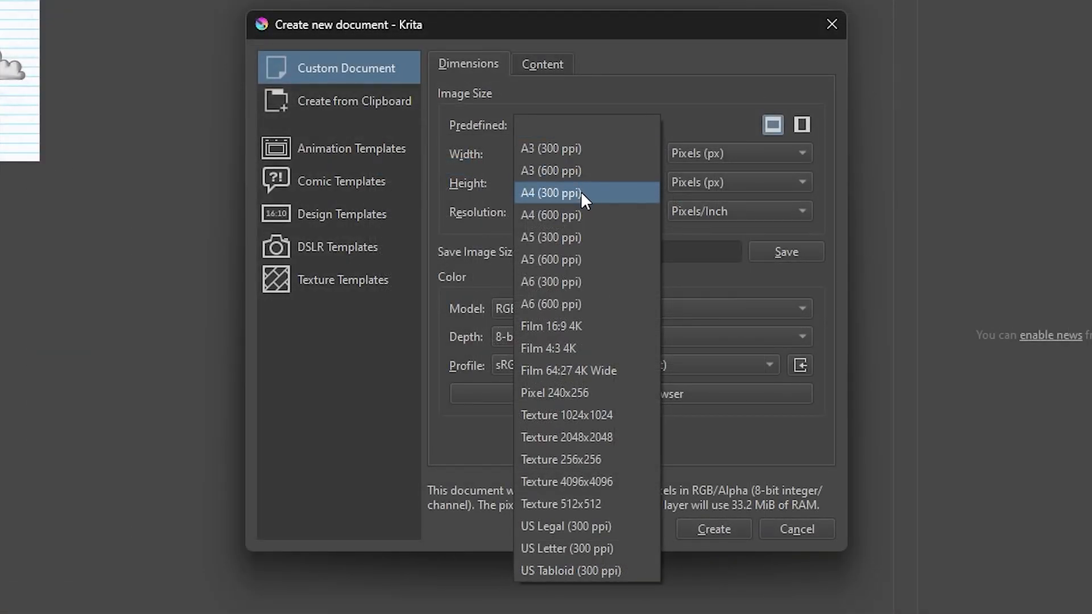
{"action": "left_click", "coordinate": [583, 196]}
{"action": "left_click", "coordinate": [774, 124]}
{"action": "double_click", "coordinate": [533, 212]}
{"action": "type", "text": "150"}
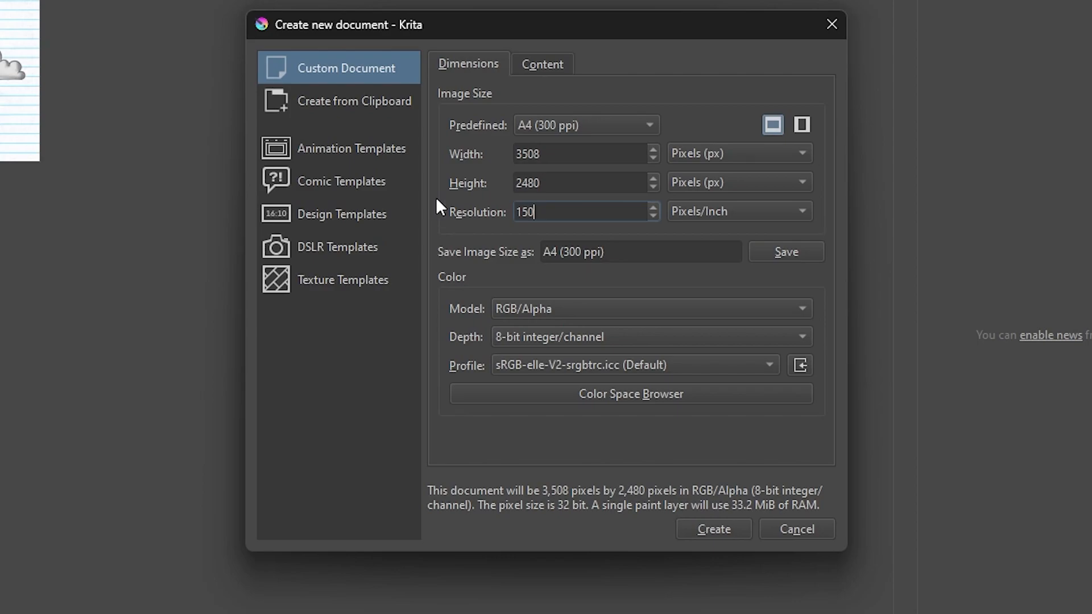
Name the document Animation Practice and create it.
{"action": "left_click", "coordinate": [533, 65]}
{"action": "left_click_drag", "start_coordinate": [604, 93], "coordinate": [468, 92]}
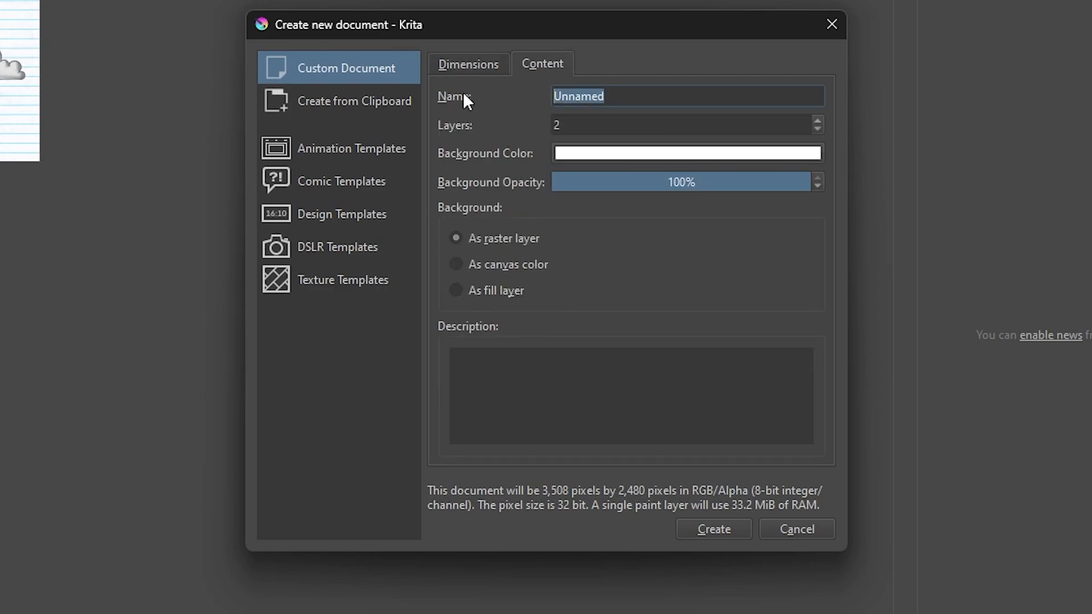
{"action": "type", "text": "Animation Practice"}
{"action": "key", "text": "Tab"}
{"action": "left_click", "coordinate": [711, 530]}
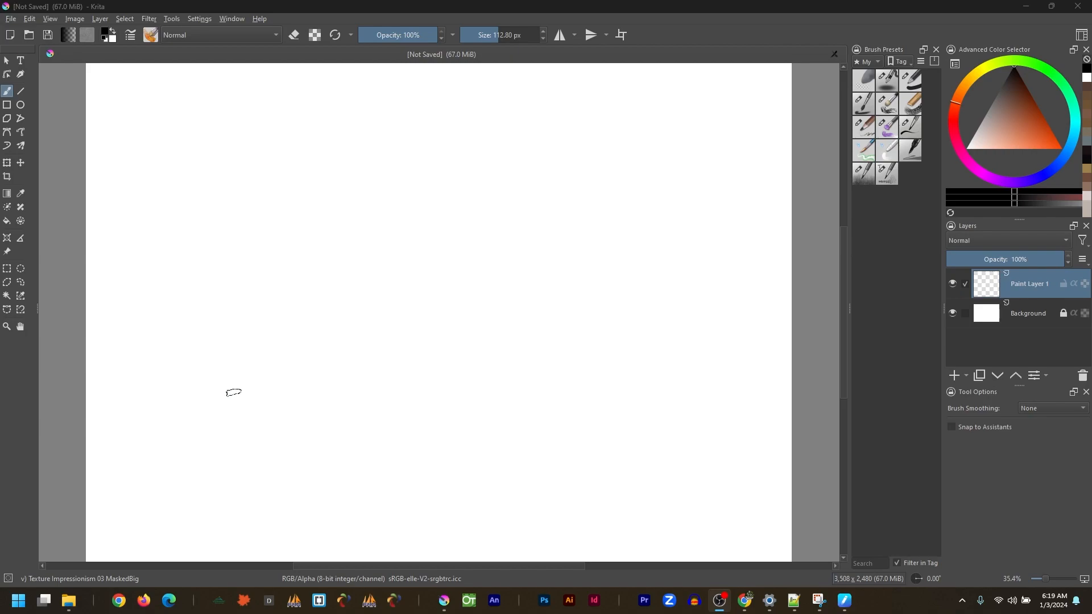
Save the document as Animation Practice in the WEEK 02 folder under Digital Animation.
{"action": "left_click", "coordinate": [11, 19]}
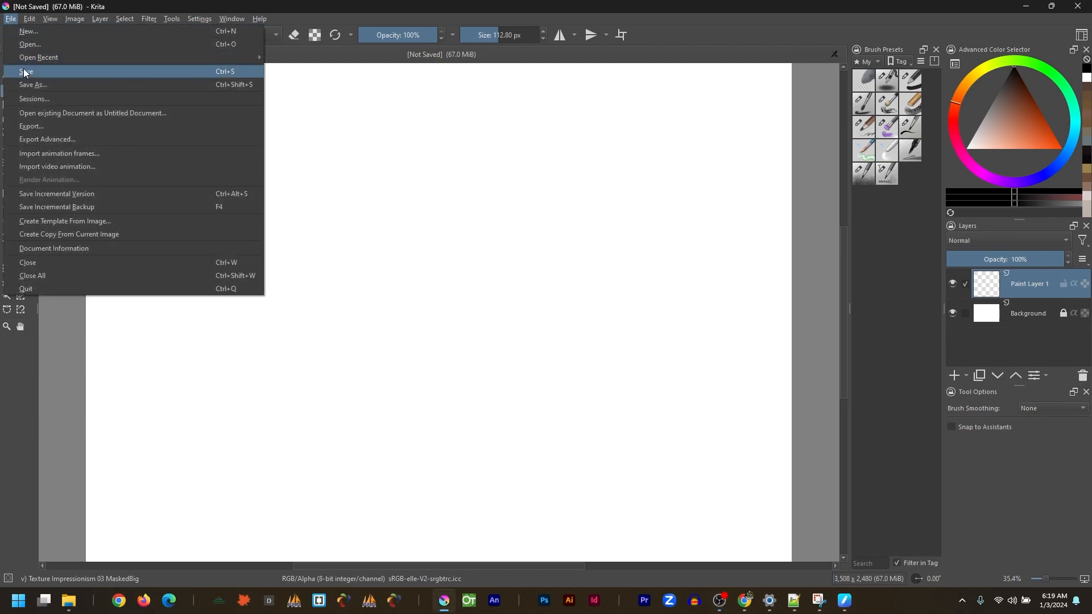
{"action": "left_click", "coordinate": [33, 84]}
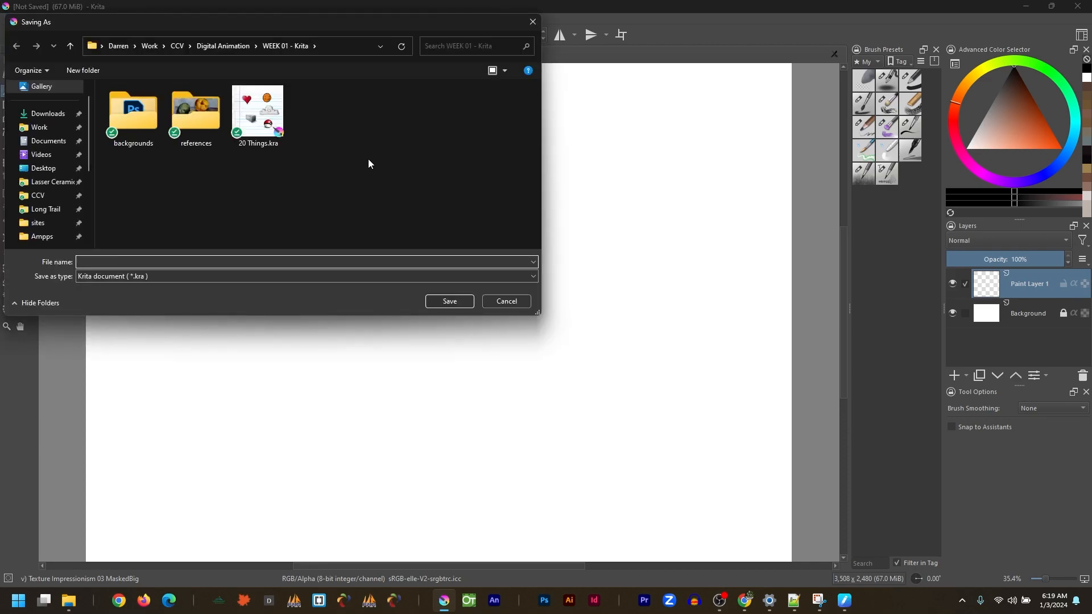
{"action": "left_click", "coordinate": [227, 44]}
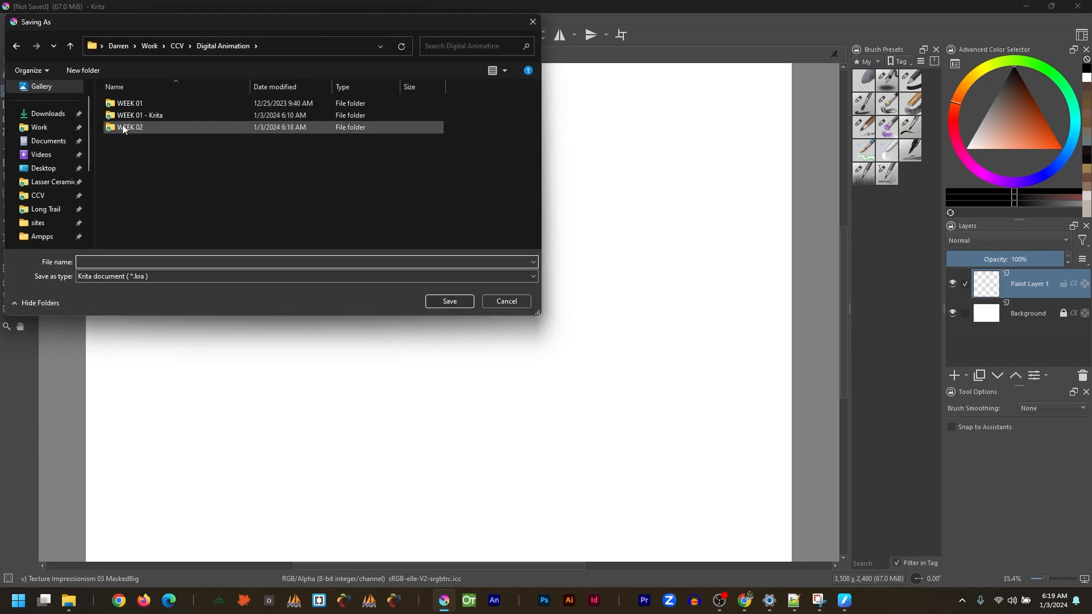
{"action": "double_click", "coordinate": [142, 128]}
{"action": "left_click", "coordinate": [120, 263]}
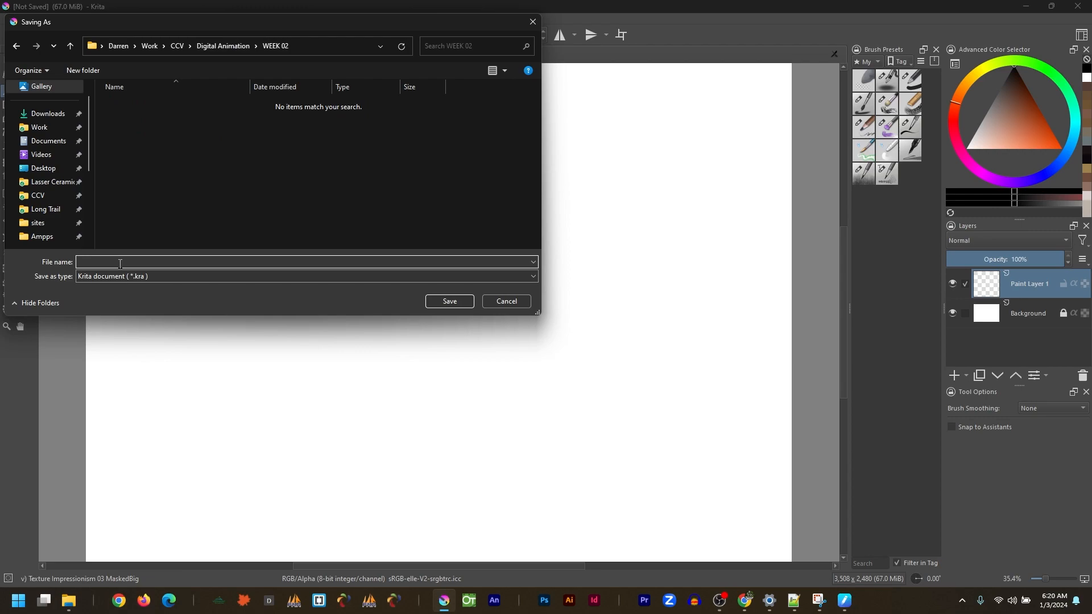
{"action": "type", "text": "Anim"}
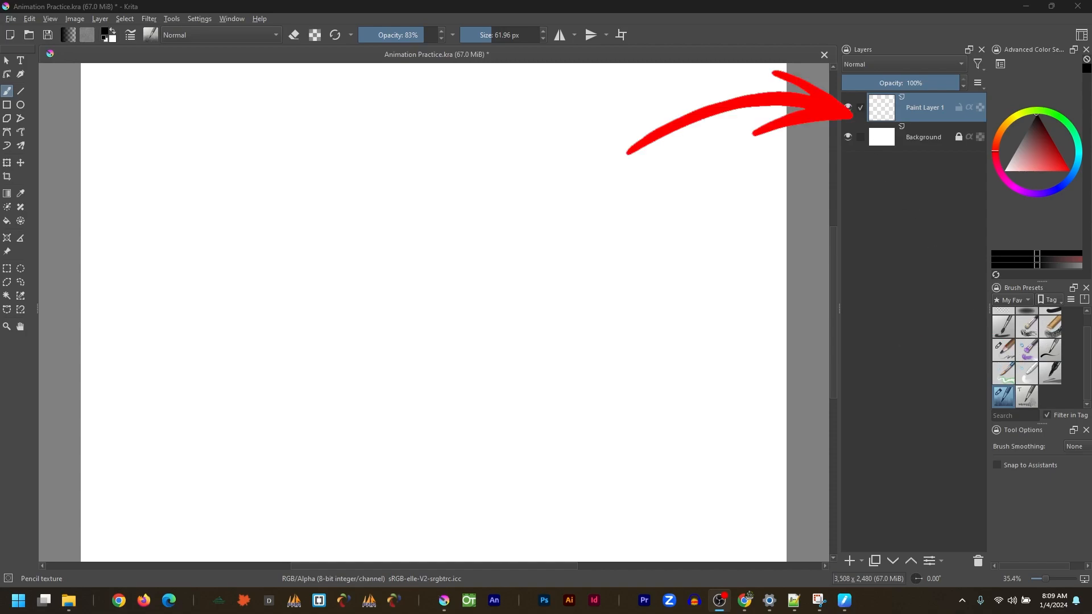
Show the Animation Timeline docker.
{"action": "left_click", "coordinate": [198, 20]}
{"action": "mouse_move", "coordinate": [220, 110]}
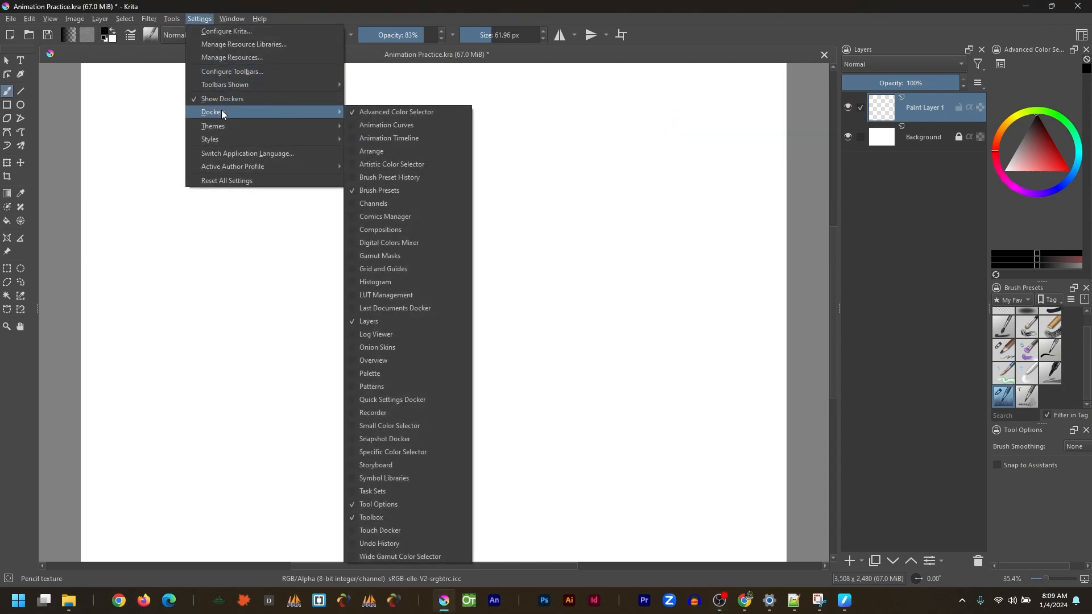
{"action": "left_click", "coordinate": [404, 139]}
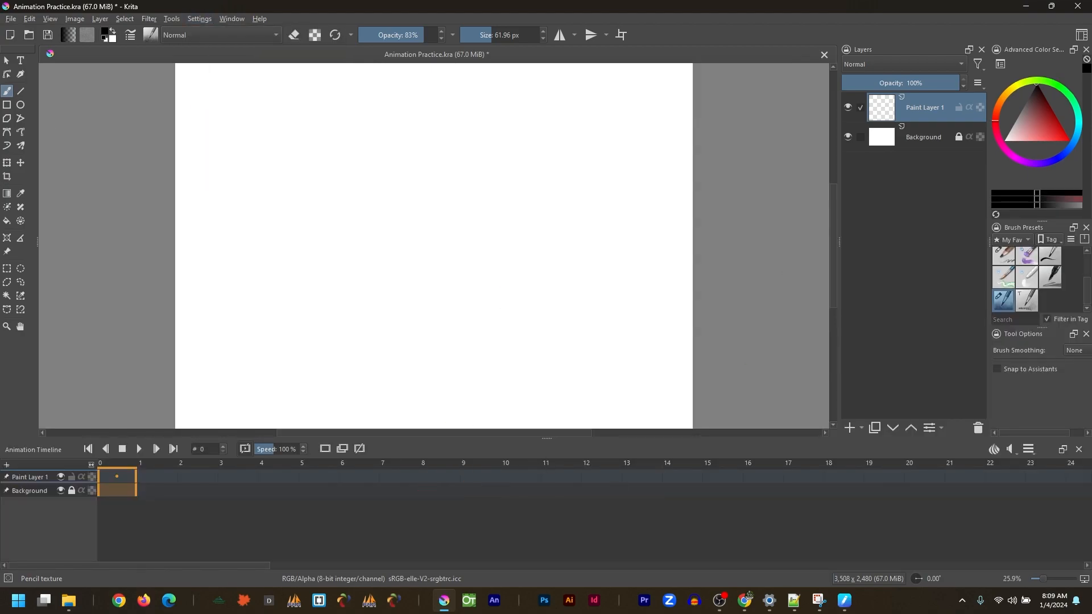
Save the current layout over the existing user-named workspace.
{"action": "left_click", "coordinate": [1081, 36]}
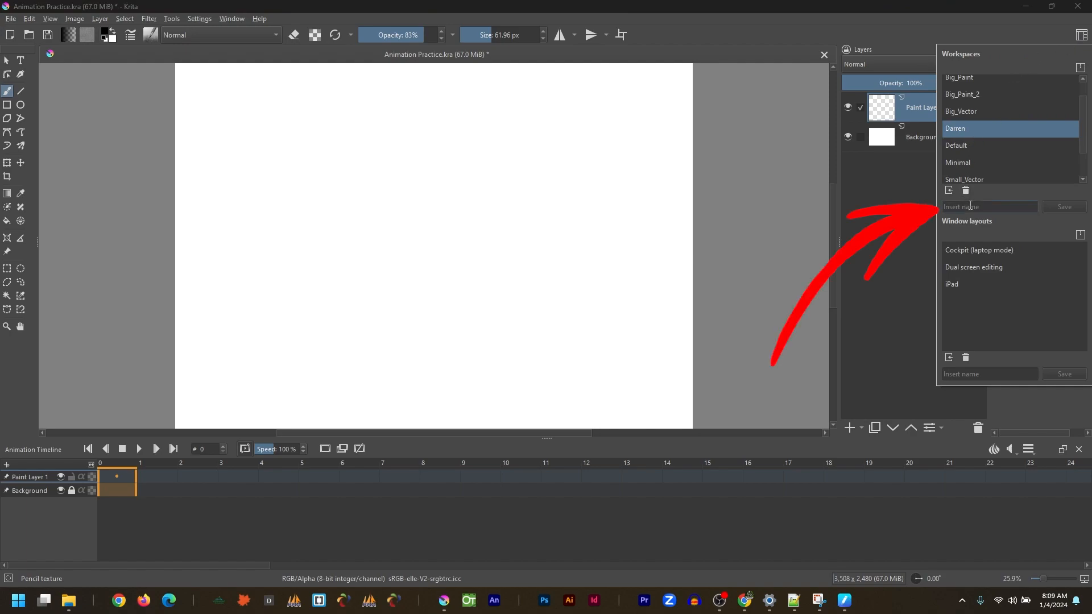
{"action": "type", "text": "Darren"}
{"action": "left_click", "coordinate": [1058, 208]}
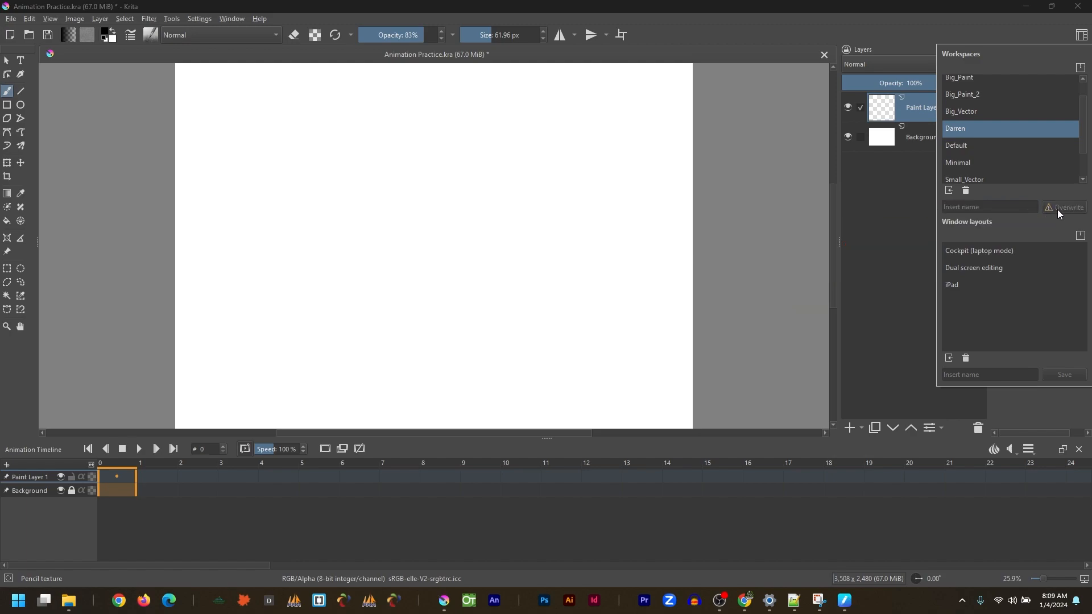
Switch to the Animation workspace.
{"action": "left_click", "coordinate": [956, 113]}
{"action": "left_click", "coordinate": [959, 130]}
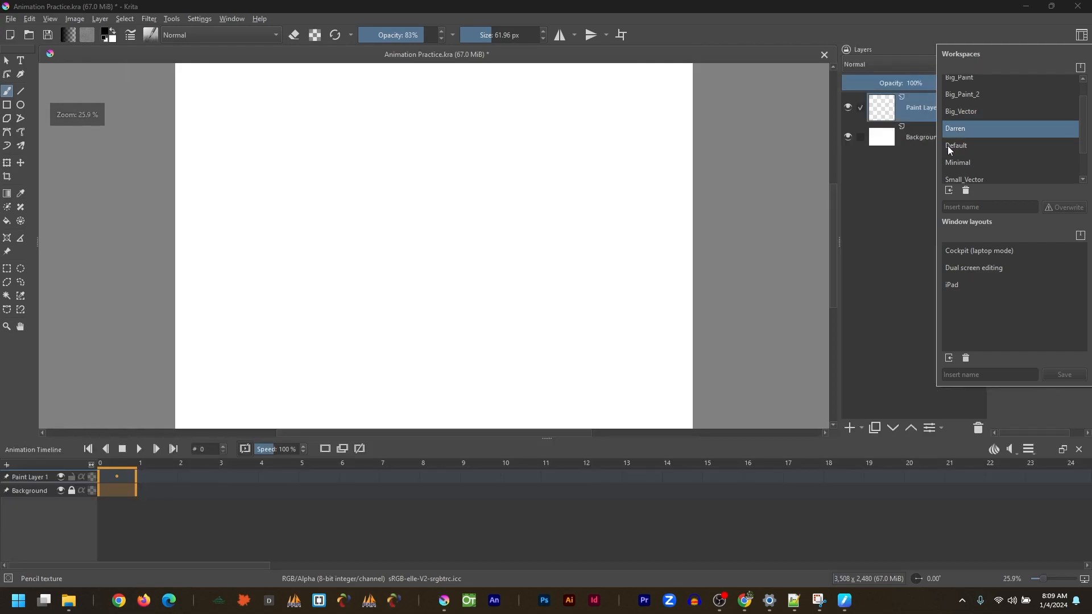
{"action": "scroll", "coordinate": [961, 94], "scroll_direction": "up", "scroll_amount": 1}
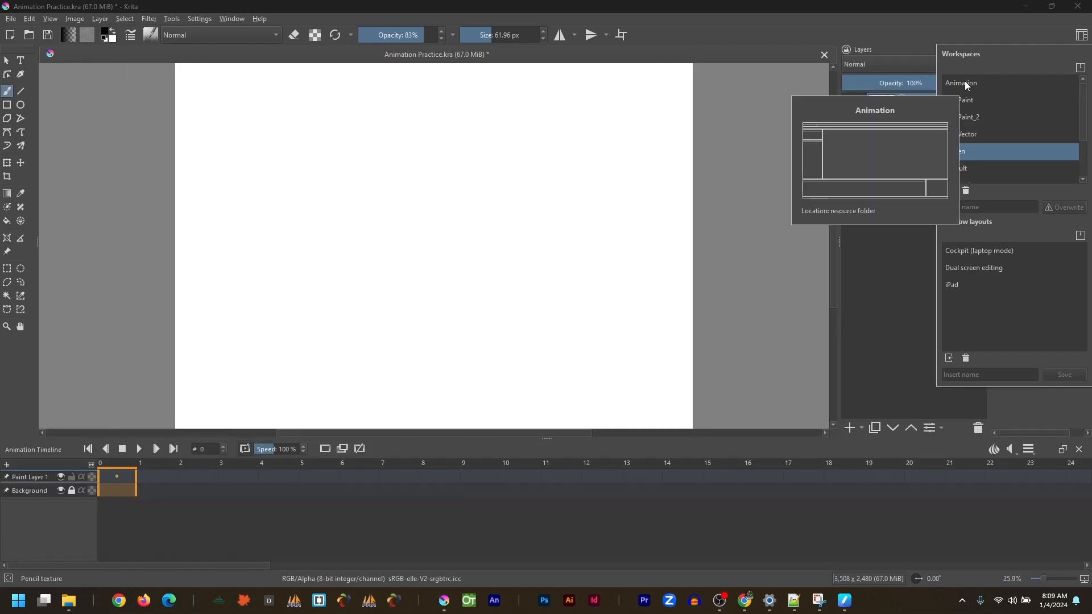
{"action": "left_click", "coordinate": [965, 83]}
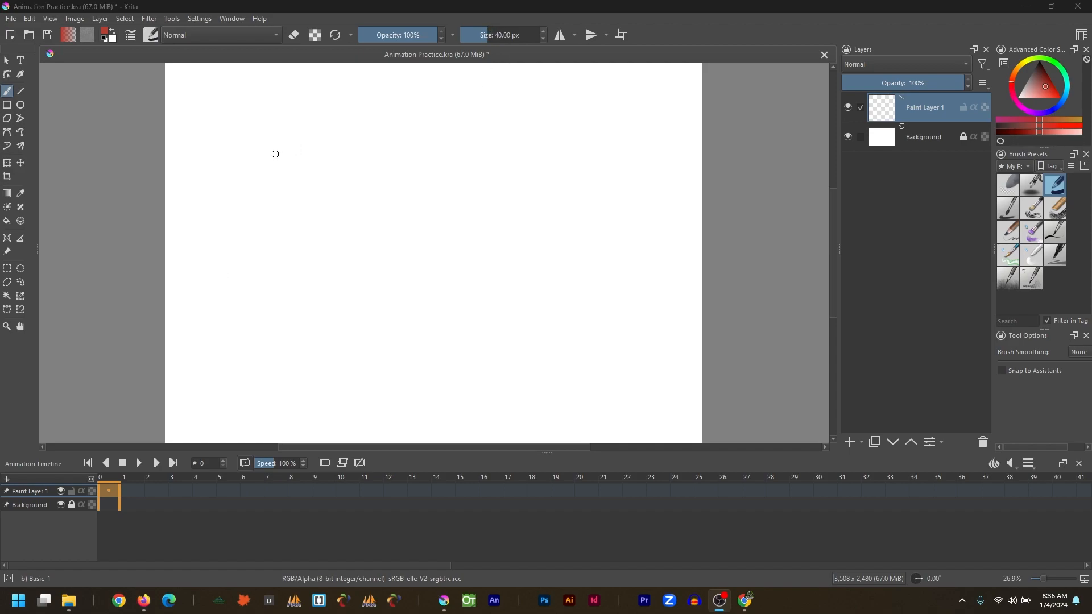
Paint a small red dot near the canvas's upper left on frame 0 and add a blank keyframe after it.
{"action": "left_click_drag", "start_coordinate": [233, 156], "coordinate": [234, 157]}
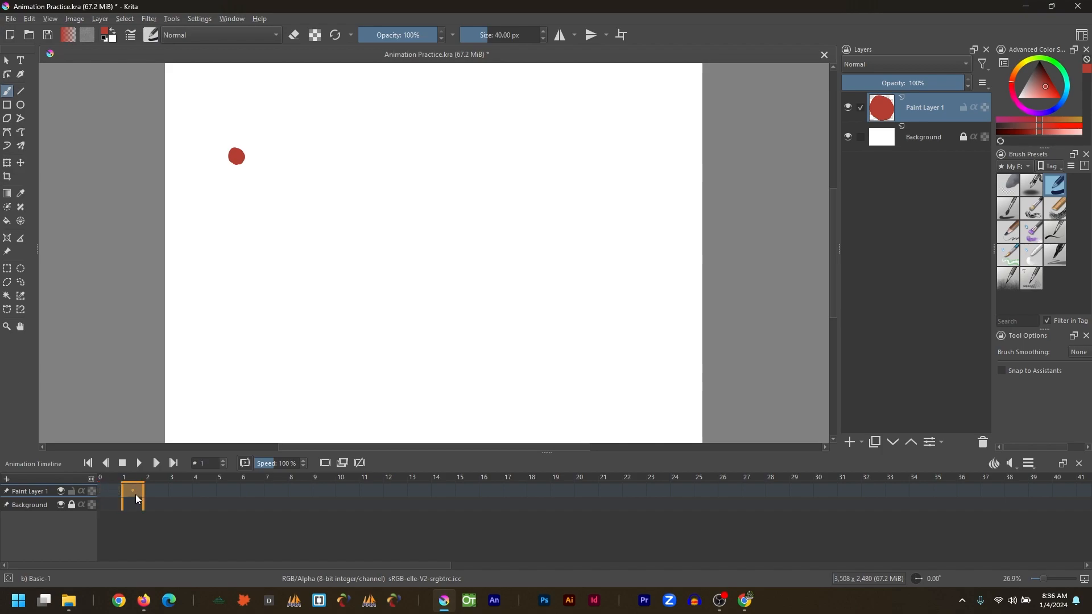
{"action": "left_click", "coordinate": [325, 463]}
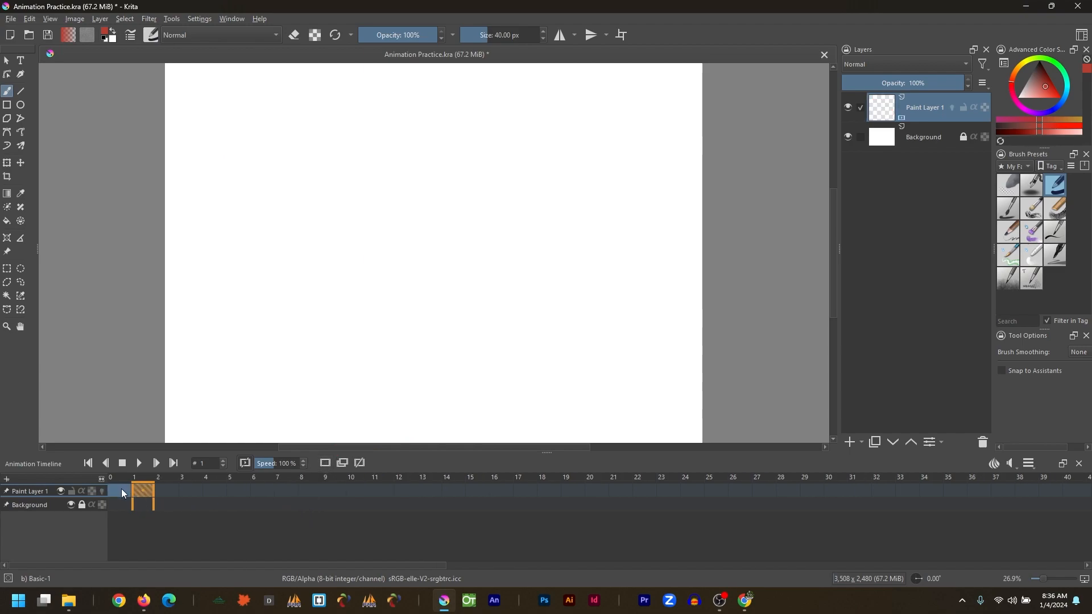
Select frame 1 and turn on onion skinning for Paint Layer 1.
{"action": "left_click", "coordinate": [121, 490]}
{"action": "left_click", "coordinate": [137, 490]}
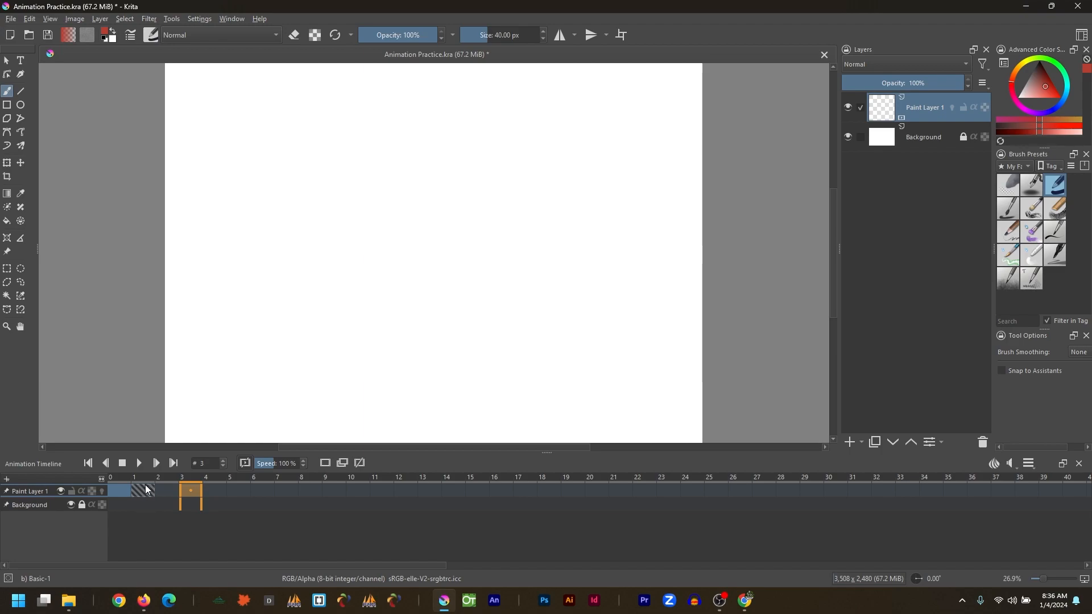
{"action": "left_click", "coordinate": [144, 492]}
{"action": "left_click", "coordinate": [101, 492]}
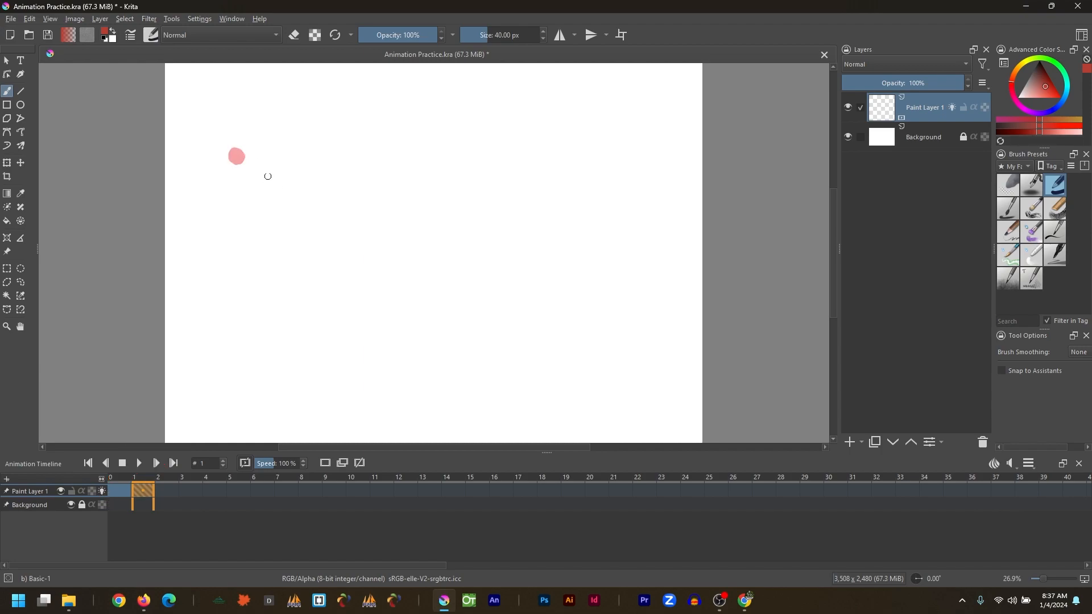
Paint a second red dot just right of the first on frame 1 and flip between frames 0 and 1.
{"action": "left_click_drag", "start_coordinate": [253, 147], "coordinate": [255, 157]}
{"action": "left_click", "coordinate": [121, 481]}
{"action": "left_click", "coordinate": [142, 484]}
{"action": "left_click", "coordinate": [121, 484]}
{"action": "left_click", "coordinate": [140, 484]}
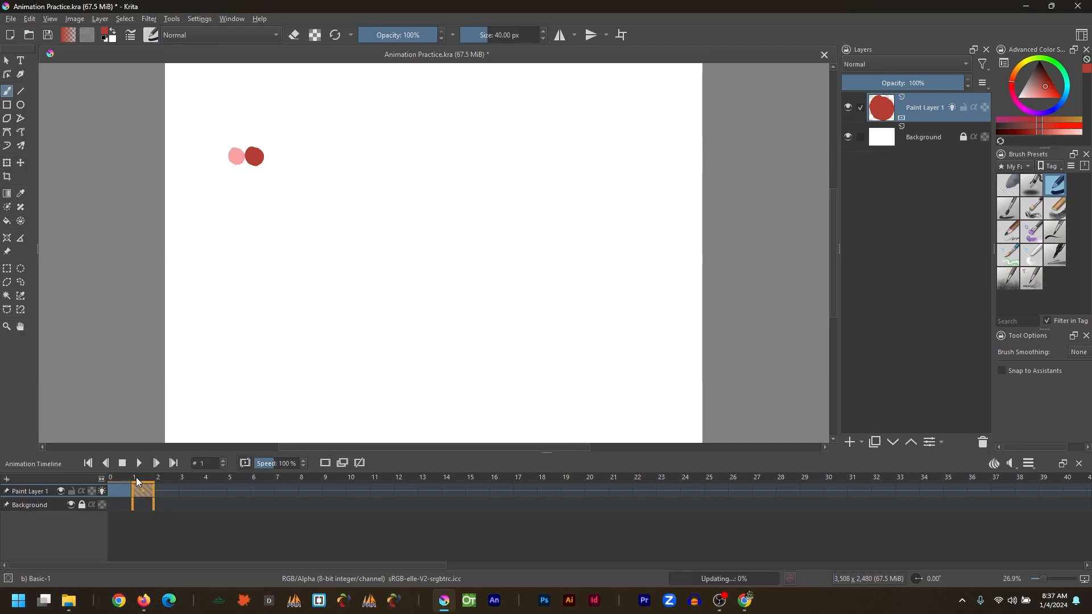
Turn off onion skinning and flip between frames 0 and 1 to compare the dots.
{"action": "left_click", "coordinate": [102, 491]}
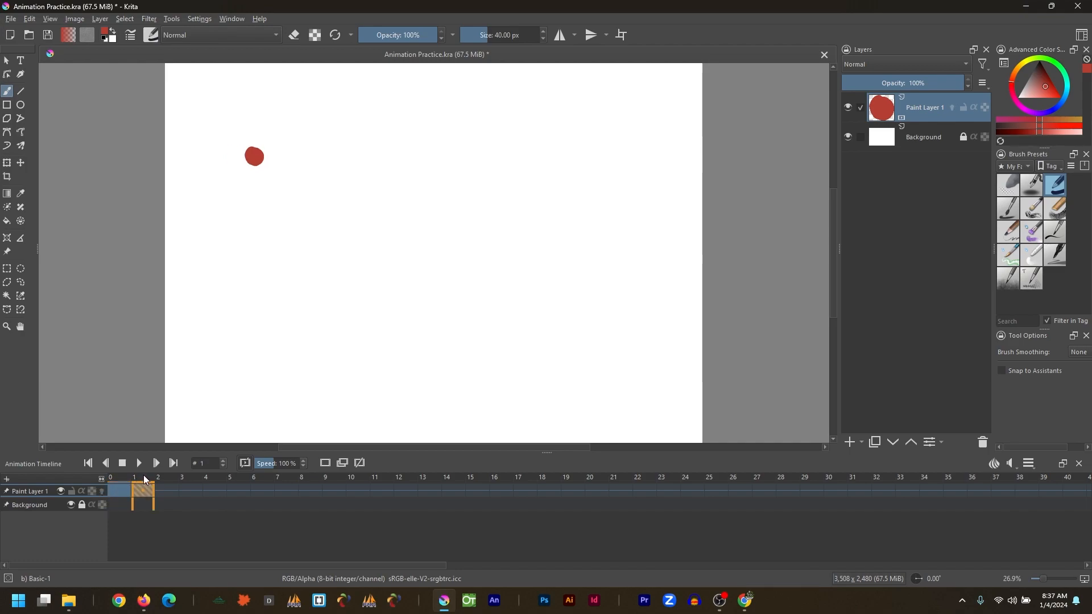
{"action": "left_click", "coordinate": [126, 483]}
{"action": "left_click", "coordinate": [138, 481]}
{"action": "left_click", "coordinate": [125, 482]}
{"action": "left_click", "coordinate": [139, 482]}
{"action": "left_click", "coordinate": [126, 483]}
{"action": "left_click", "coordinate": [139, 485]}
Add a blank keyframe on the next frame, re-enable onion skinning, and paint a third red dot further right.
{"action": "left_click", "coordinate": [162, 494]}
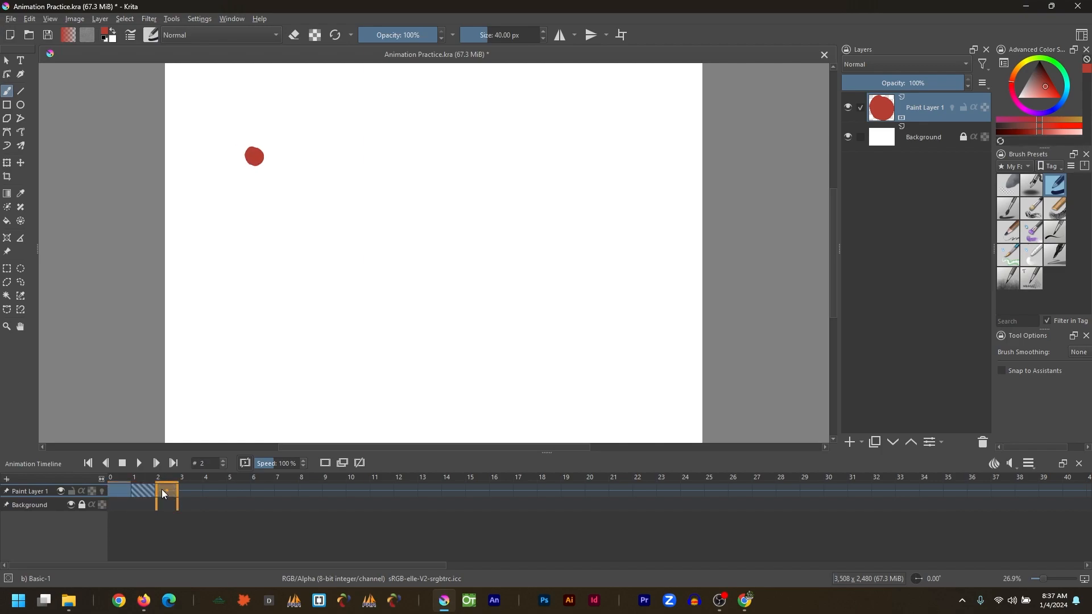
{"action": "left_click", "coordinate": [325, 467]}
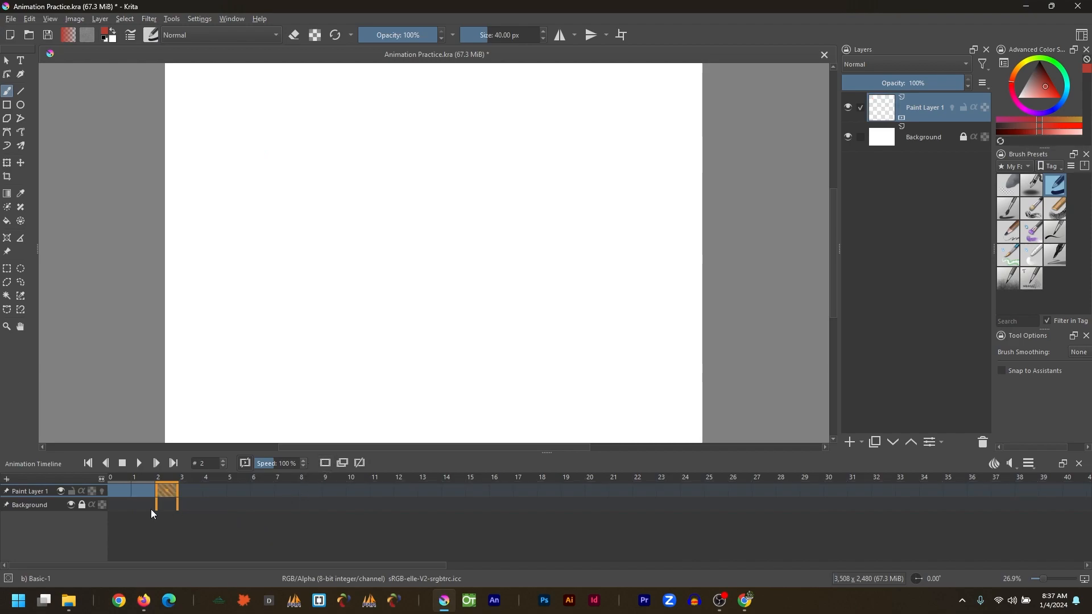
{"action": "left_click", "coordinate": [103, 491]}
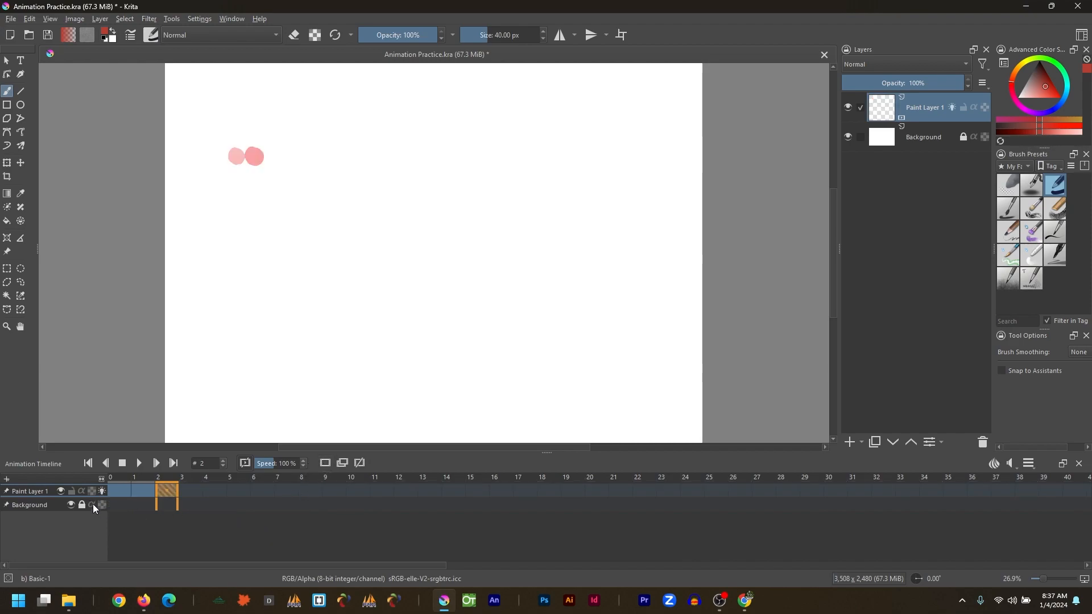
{"action": "left_click_drag", "start_coordinate": [270, 150], "coordinate": [274, 157]}
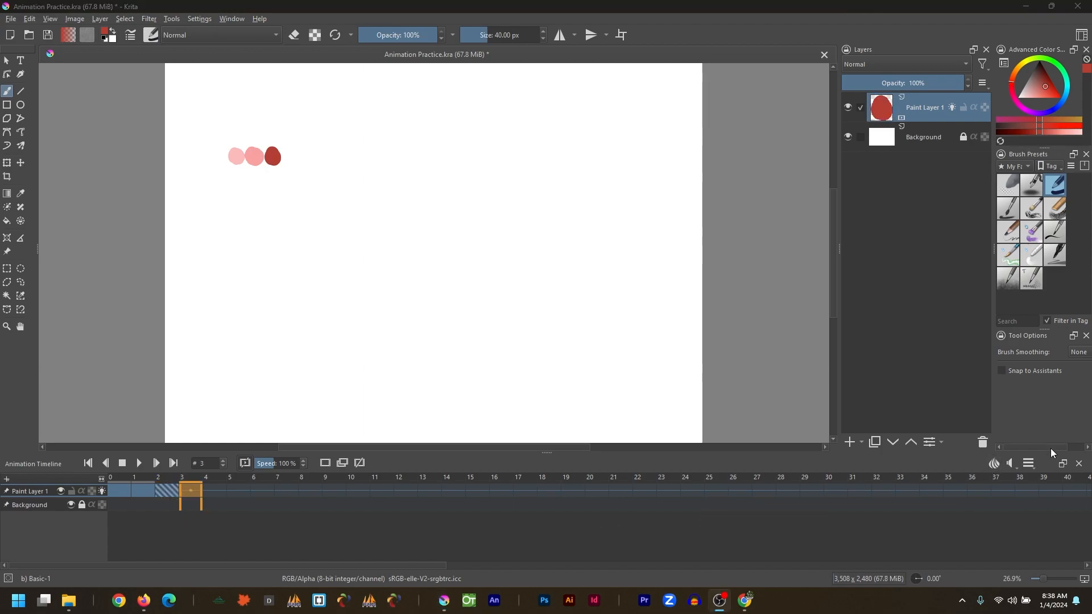
Set the timeline's auto-key mode to AutoKey Blank.
{"action": "left_click", "coordinate": [1029, 464]}
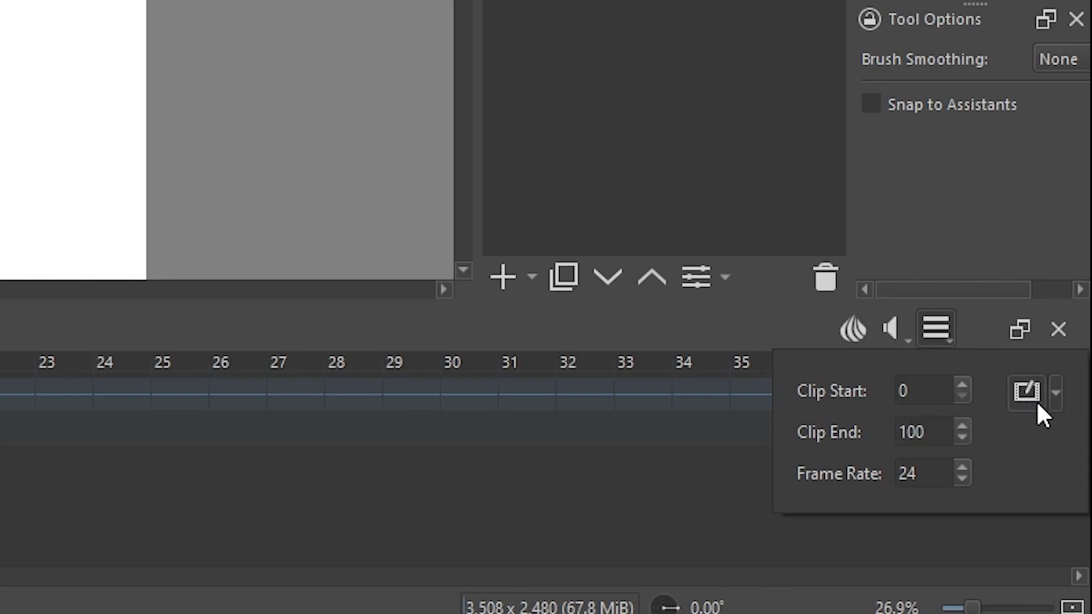
{"action": "left_click", "coordinate": [1058, 391]}
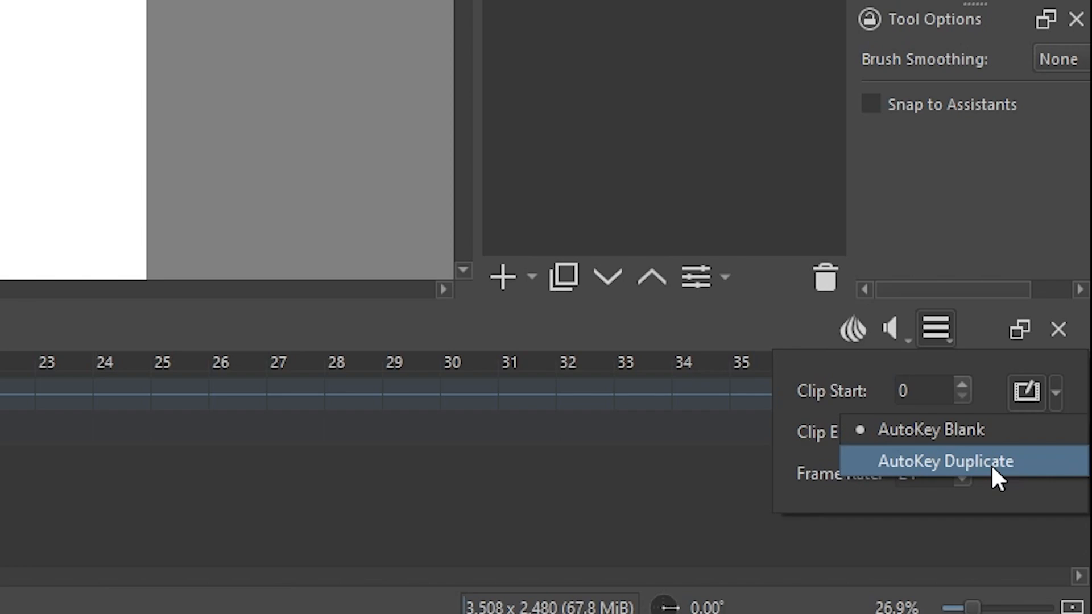
{"action": "left_click", "coordinate": [983, 433]}
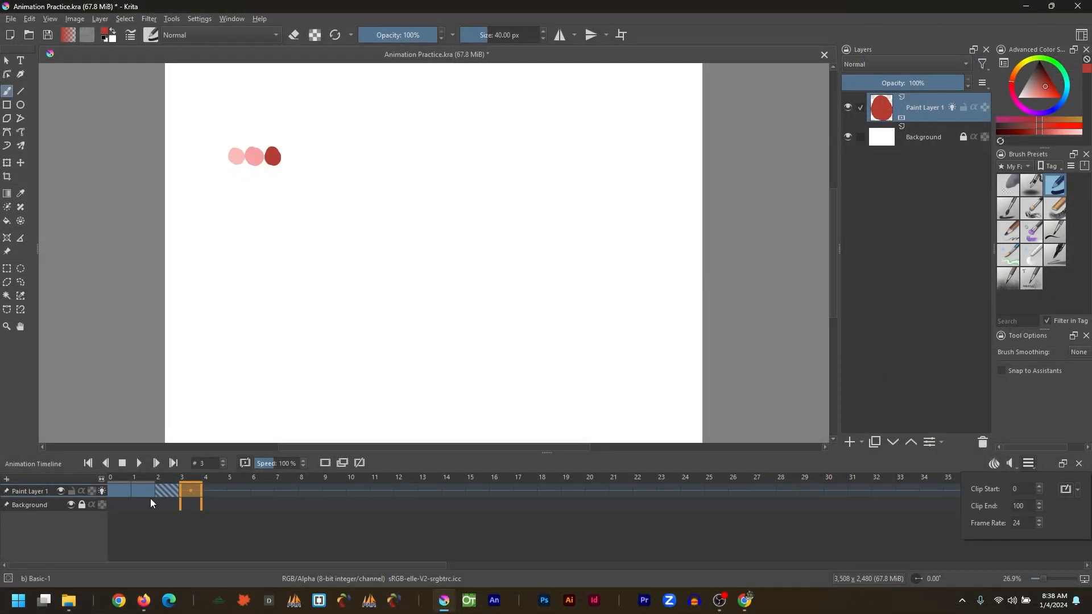
Paint a fourth red dot further right on the current frame and advance one frame.
{"action": "left_click", "coordinate": [217, 493]}
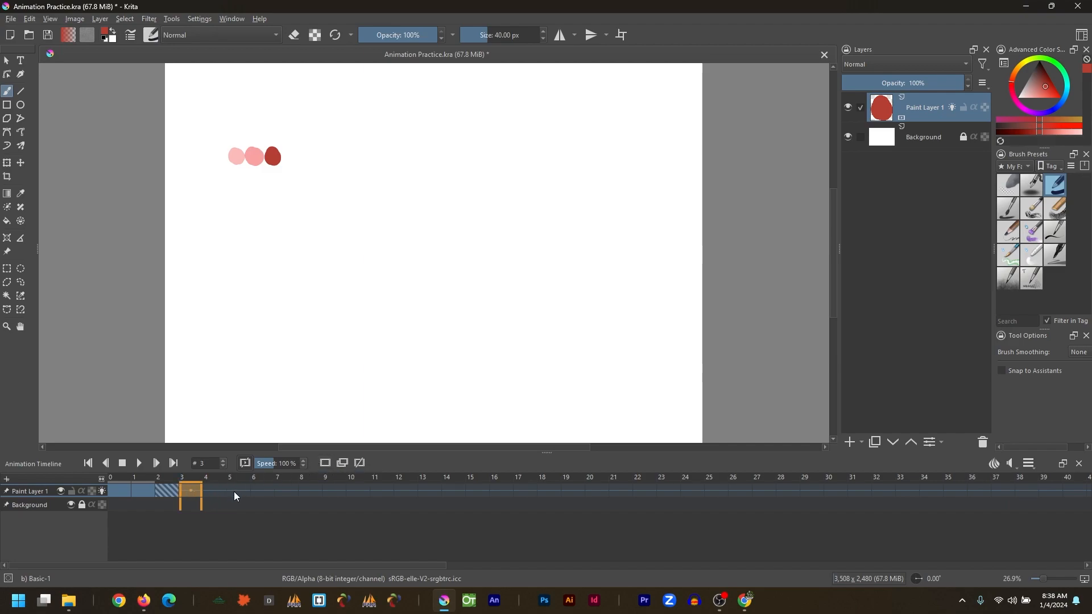
{"action": "left_click_drag", "start_coordinate": [290, 147], "coordinate": [292, 159]}
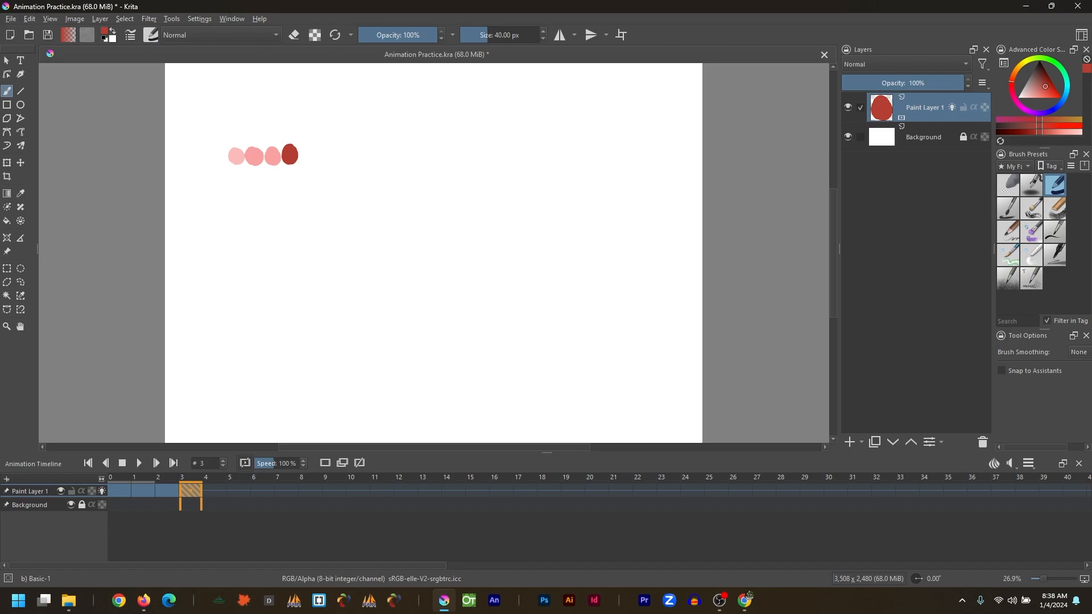
{"action": "key", "text": "Right"}
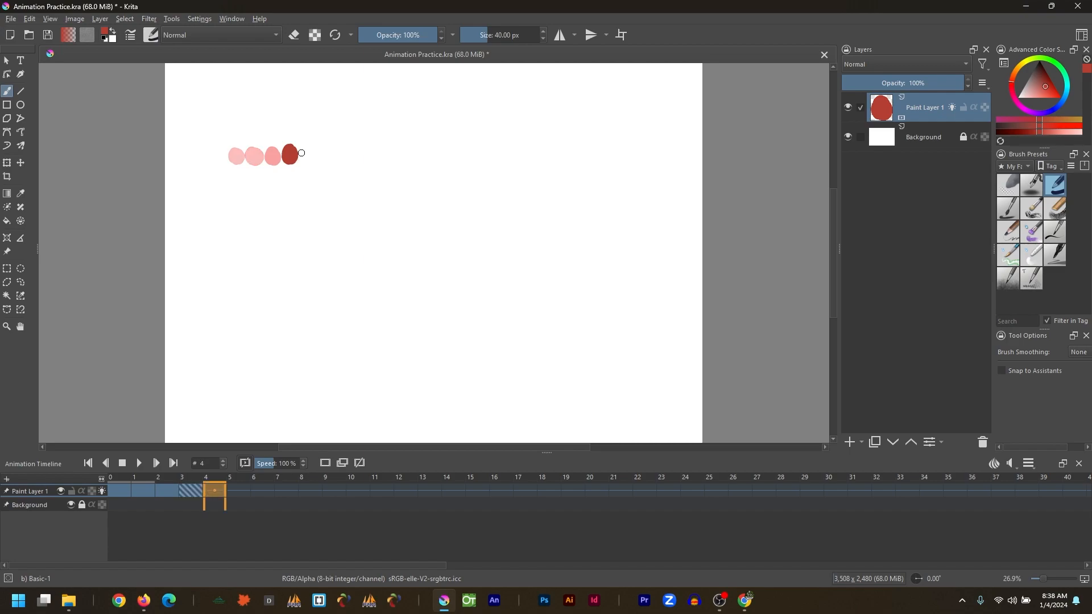
Continue painting one red dot per frame, each slightly further right, advancing frame by frame up to frame 24.
{"action": "mouse_move", "coordinate": [306, 150]}
{"action": "left_mouse_down"}
{"action": "mouse_move", "coordinate": [362, 150]}
{"action": "mouse_move", "coordinate": [362, 160]}
{"action": "mouse_move", "coordinate": [379, 147]}
{"action": "mouse_move", "coordinate": [417, 149]}
{"action": "mouse_move", "coordinate": [419, 158]}
{"action": "mouse_move", "coordinate": [489, 156]}
{"action": "left_mouse_up"}
{"action": "key", "text": "Right"}
{"action": "key", "text": "Right"}
{"action": "key", "text": "Right"}
{"action": "key", "text": "Right"}
{"action": "key", "text": "Right"}
{"action": "key", "text": "Right"}
{"action": "key", "text": "Right"}
{"action": "key", "text": "Right"}
{"action": "key", "text": "Right"}
{"action": "key", "text": "Right"}
{"action": "key", "text": "Right"}
{"action": "left_click_drag", "start_coordinate": [504, 148], "coordinate": [685, 147]}
{"action": "key", "text": "Right"}
{"action": "key", "text": "Right"}
{"action": "key", "text": "Right"}
{"action": "key", "text": "Right"}
{"action": "key", "text": "Right"}
{"action": "key", "text": "Right"}
{"action": "key", "text": "Right"}
{"action": "key", "text": "Right"}
{"action": "key", "text": "Right"}
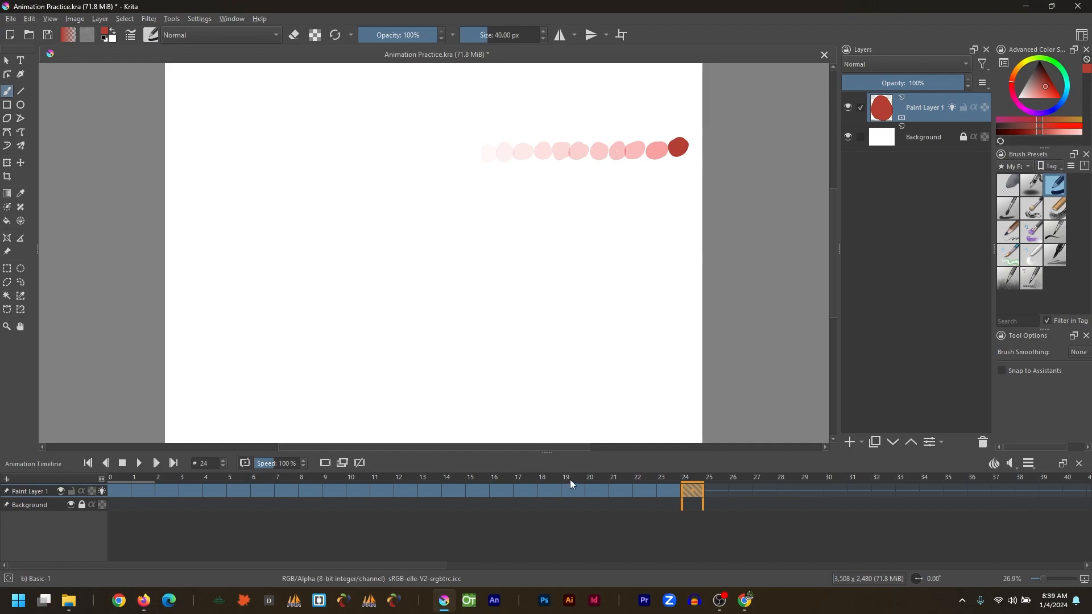
Select frame 22 and play back the animation.
{"action": "left_click", "coordinate": [620, 490]}
{"action": "key", "text": "space"}
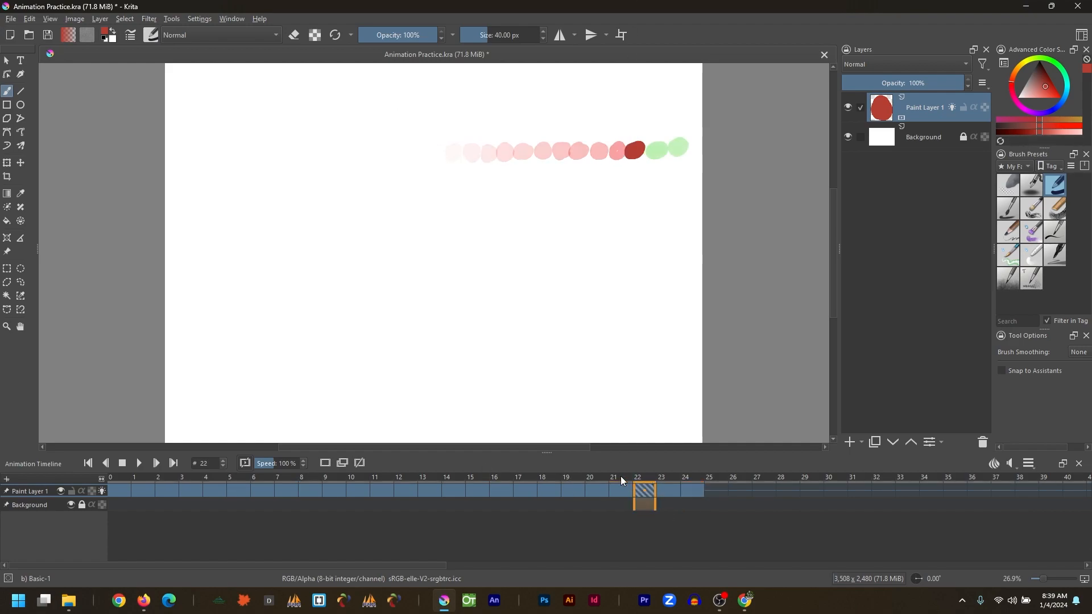
Set the animation playback speed to 125%.
{"action": "left_click_drag", "start_coordinate": [366, 453], "coordinate": [286, 470]}
{"action": "scroll", "coordinate": [295, 460], "scroll_direction": "up", "scroll_amount": 4}
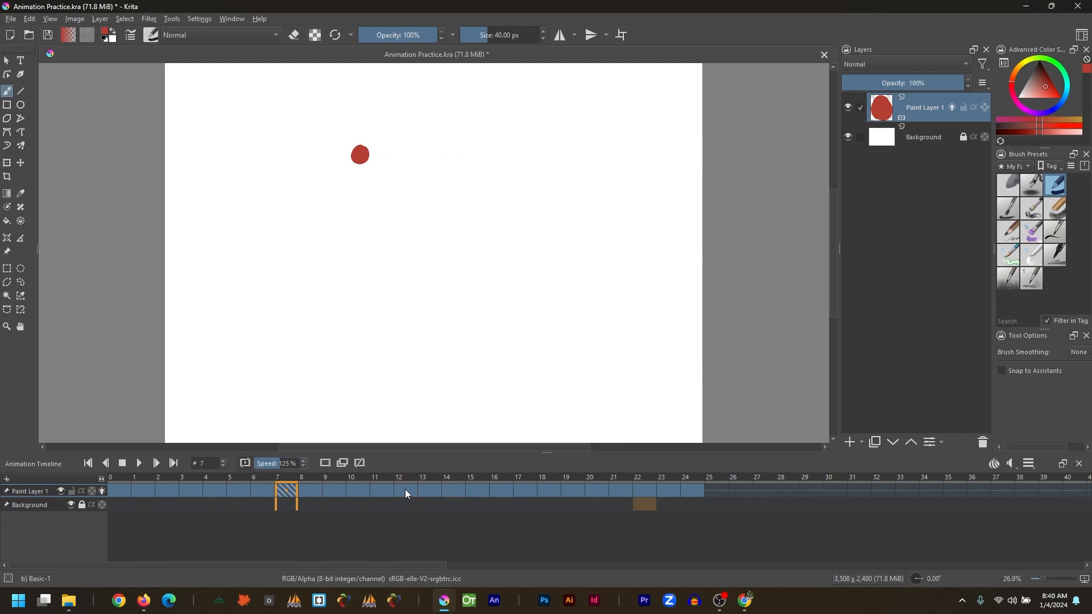
{"action": "scroll", "coordinate": [405, 490], "scroll_direction": "down", "scroll_amount": 13}
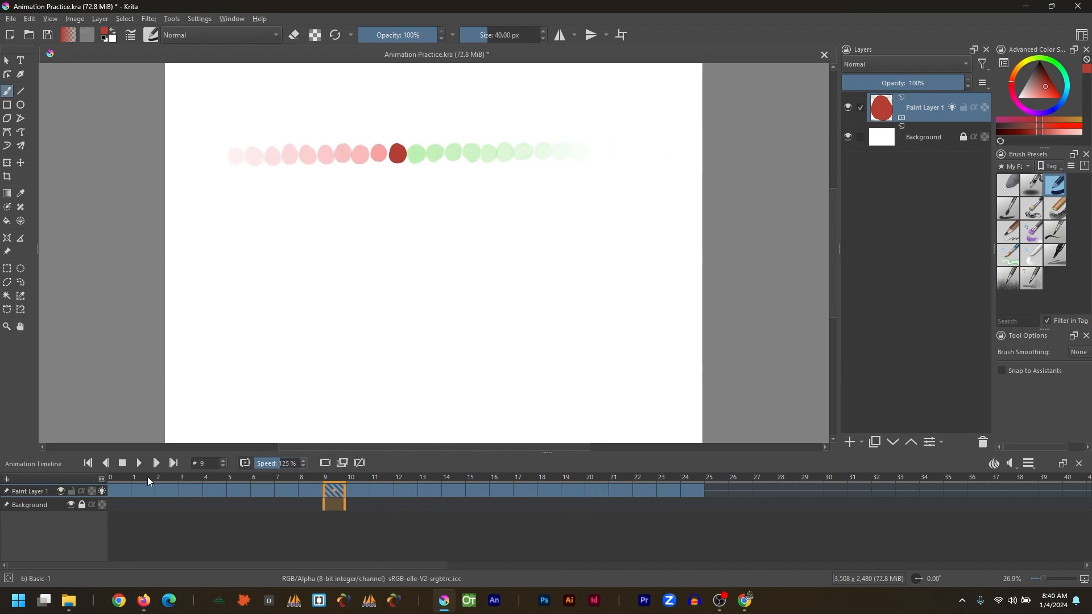
Turn off onion skins on the dot layer and play the animation.
{"action": "left_click", "coordinate": [103, 490]}
{"action": "key", "text": "space"}
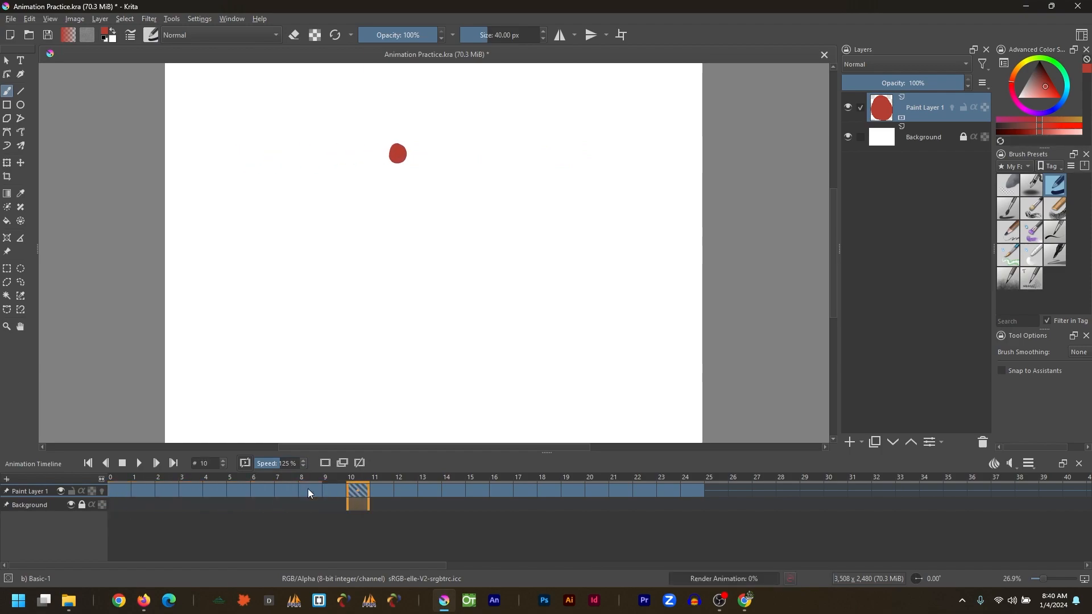
{"action": "left_click", "coordinate": [139, 463]}
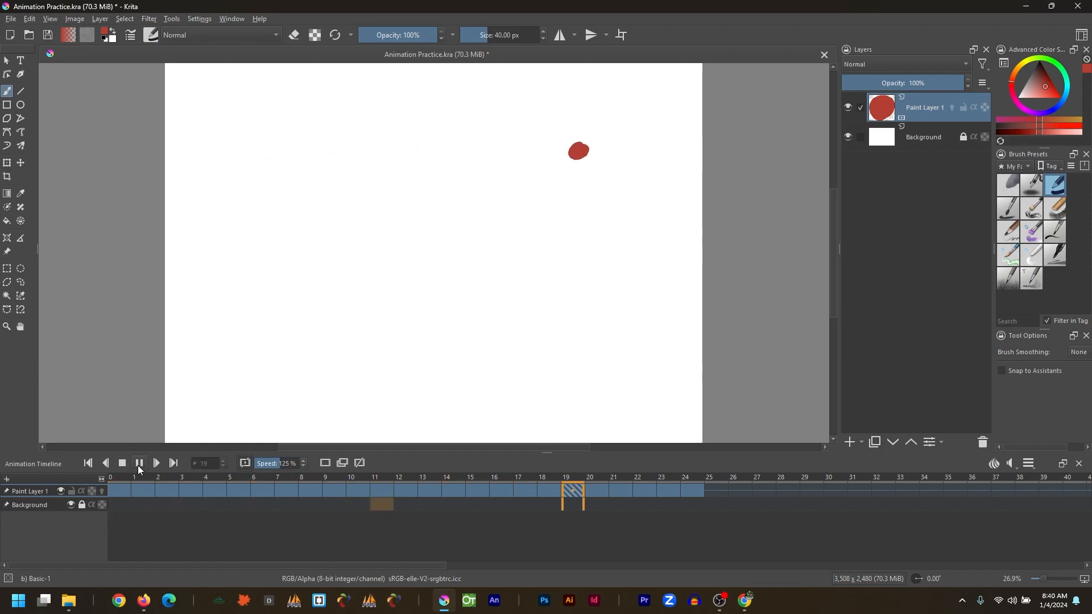
{"action": "left_click", "coordinate": [139, 463]}
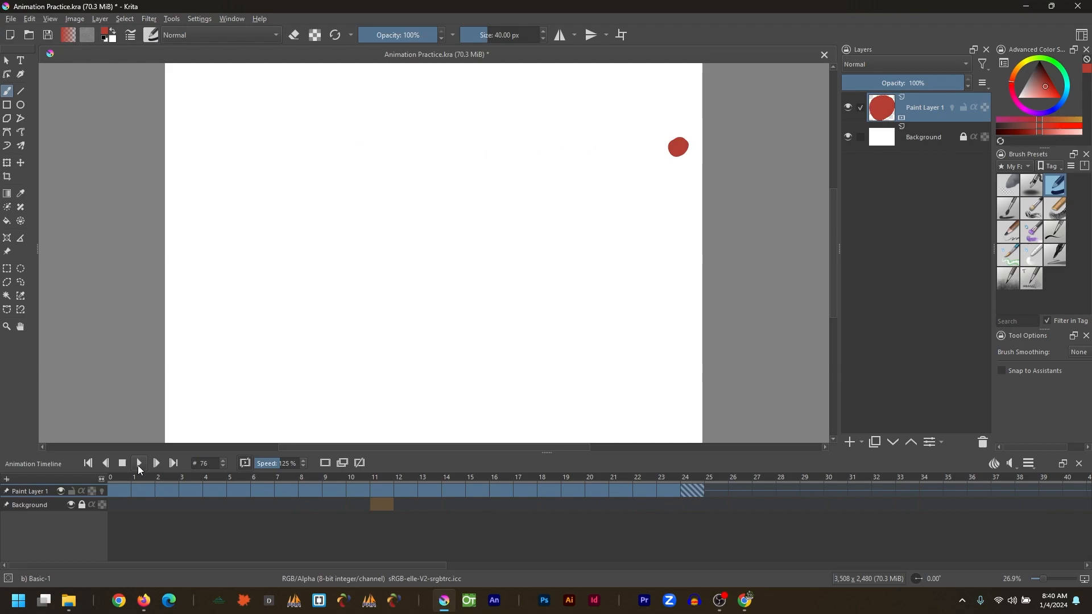
Select the frame range across the timeline and play the animation.
{"action": "left_click", "coordinate": [722, 505]}
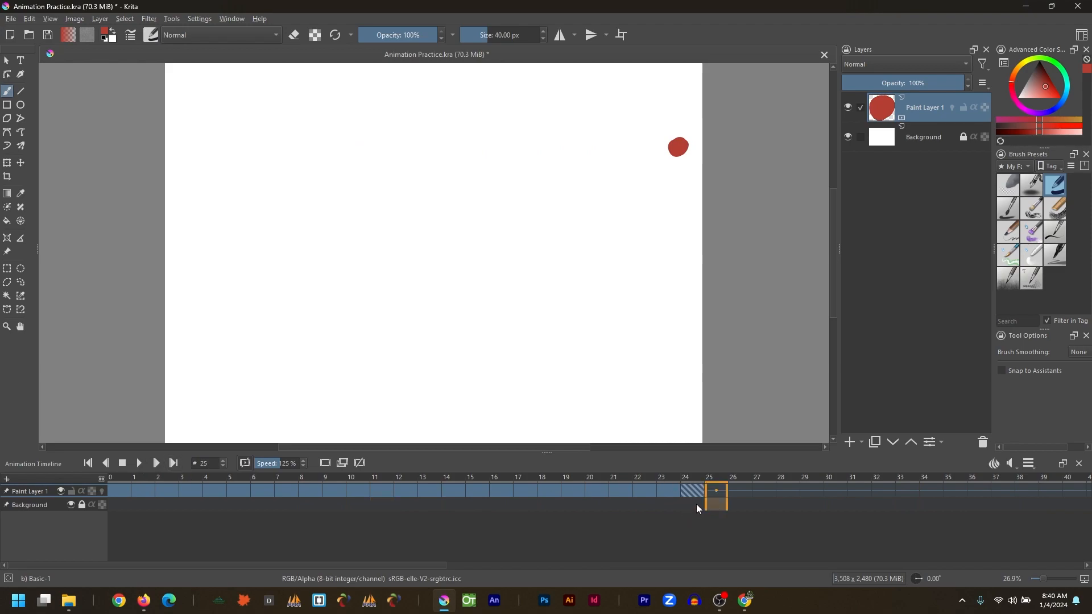
{"action": "left_click_drag", "start_coordinate": [716, 505], "coordinate": [215, 502]}
{"action": "left_click_drag", "start_coordinate": [692, 501], "coordinate": [121, 498]}
{"action": "left_click", "coordinate": [139, 464]}
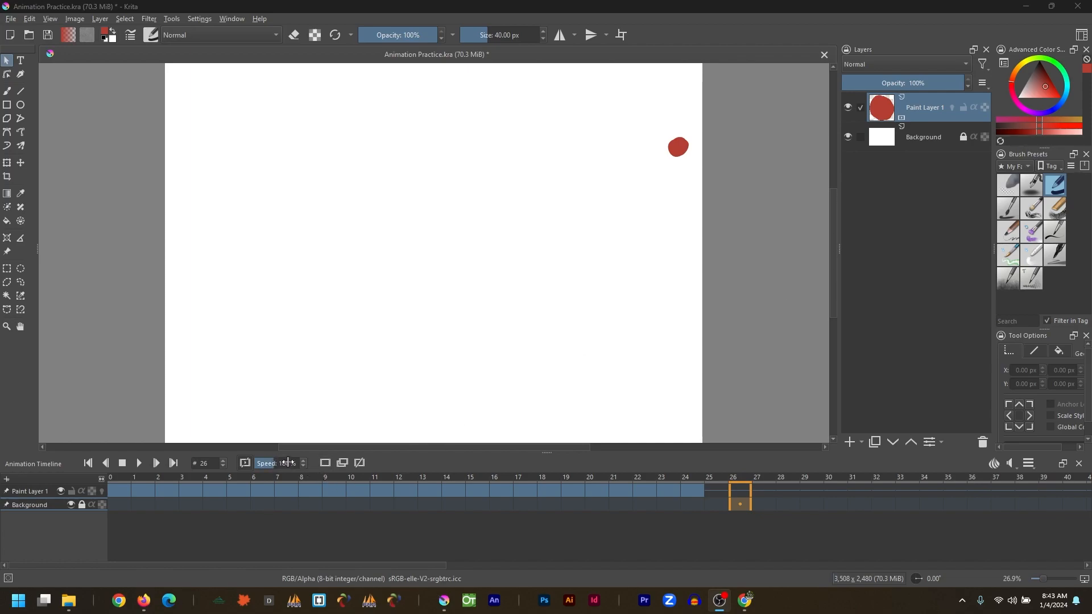
Preview the animation at 200% playback speed, then return the speed to 125%.
{"action": "left_click_drag", "start_coordinate": [282, 464], "coordinate": [270, 466]}
{"action": "scroll", "coordinate": [270, 466], "scroll_direction": "up", "scroll_amount": 3}
{"action": "scroll", "coordinate": [271, 466], "scroll_direction": "up", "scroll_amount": 5}
{"action": "scroll", "coordinate": [271, 465], "scroll_direction": "up", "scroll_amount": 1}
{"action": "left_click", "coordinate": [138, 464]}
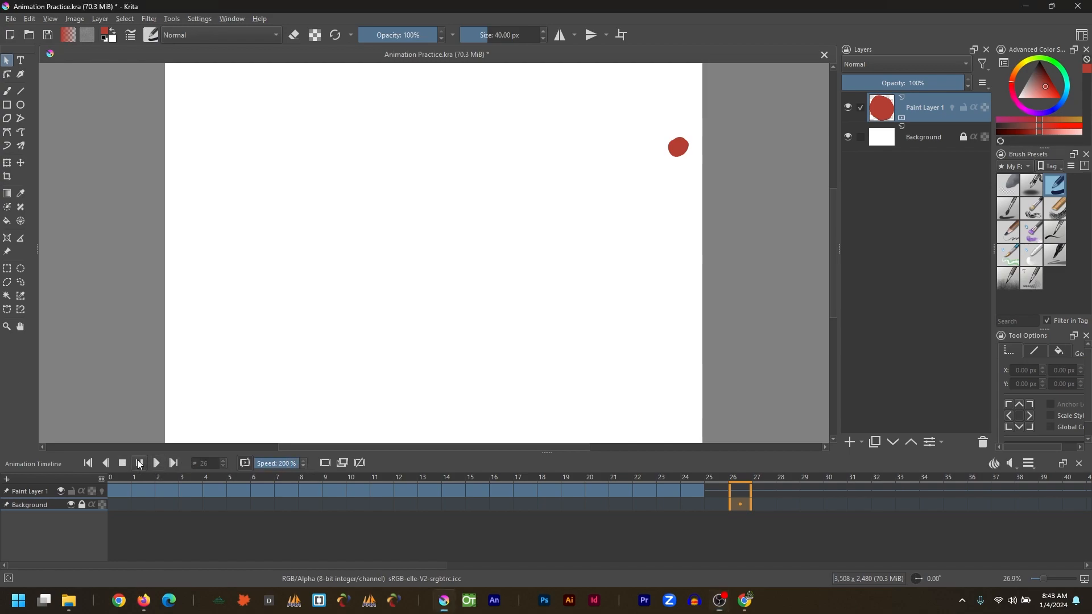
{"action": "left_click", "coordinate": [139, 463]}
{"action": "scroll", "coordinate": [275, 464], "scroll_direction": "down", "scroll_amount": 9}
{"action": "scroll", "coordinate": [273, 463], "scroll_direction": "down", "scroll_amount": 3}
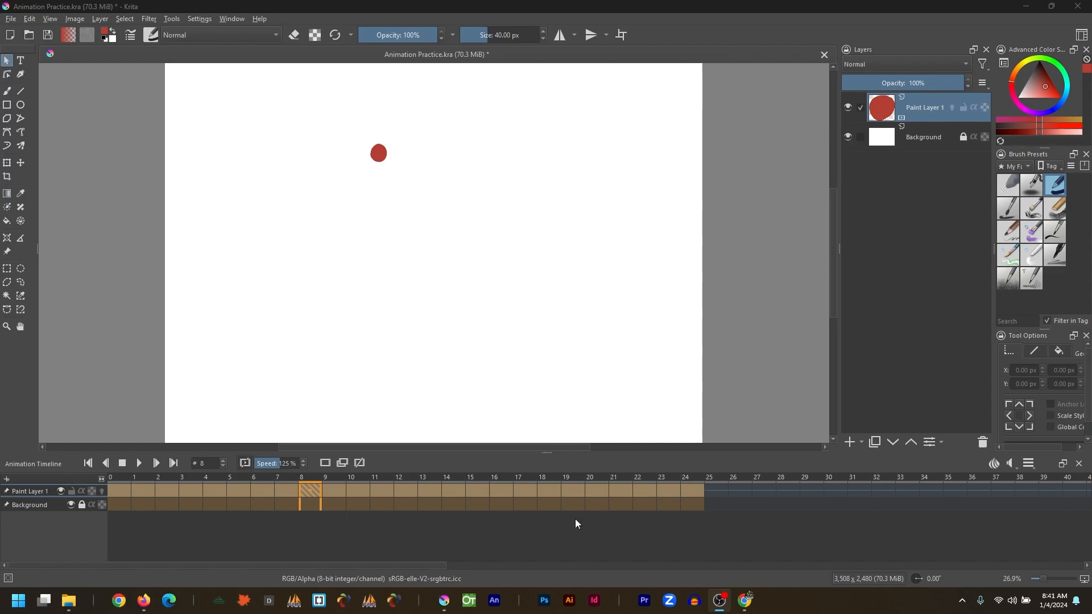
Add a new paint layer and name it Dot 2.
{"action": "left_click", "coordinate": [850, 442]}
{"action": "double_click", "coordinate": [924, 107]}
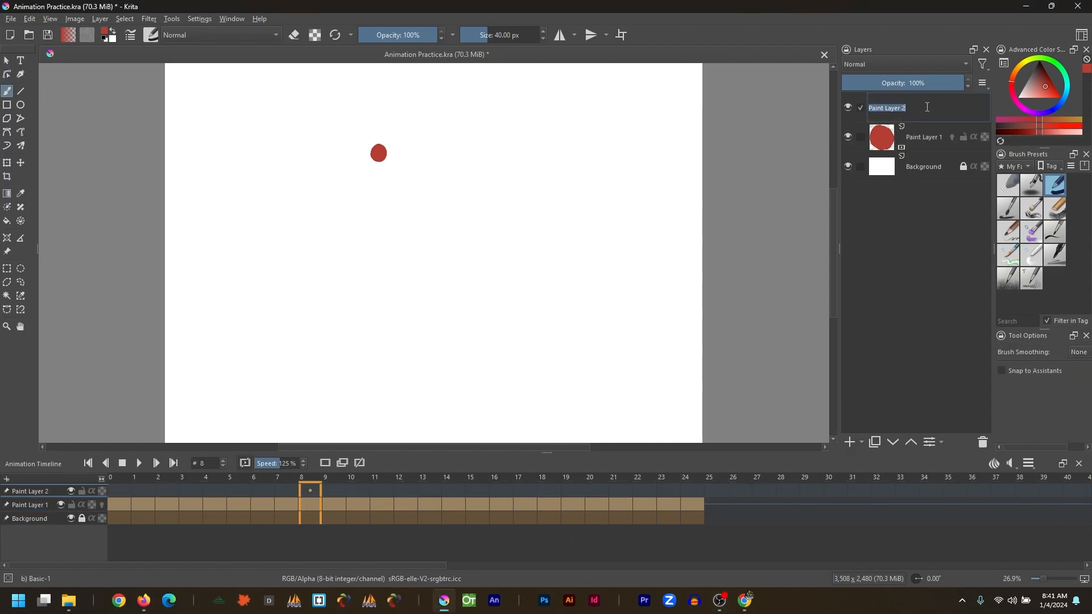
{"action": "type", "text": "Dot 2"}
{"action": "key", "text": "Return"}
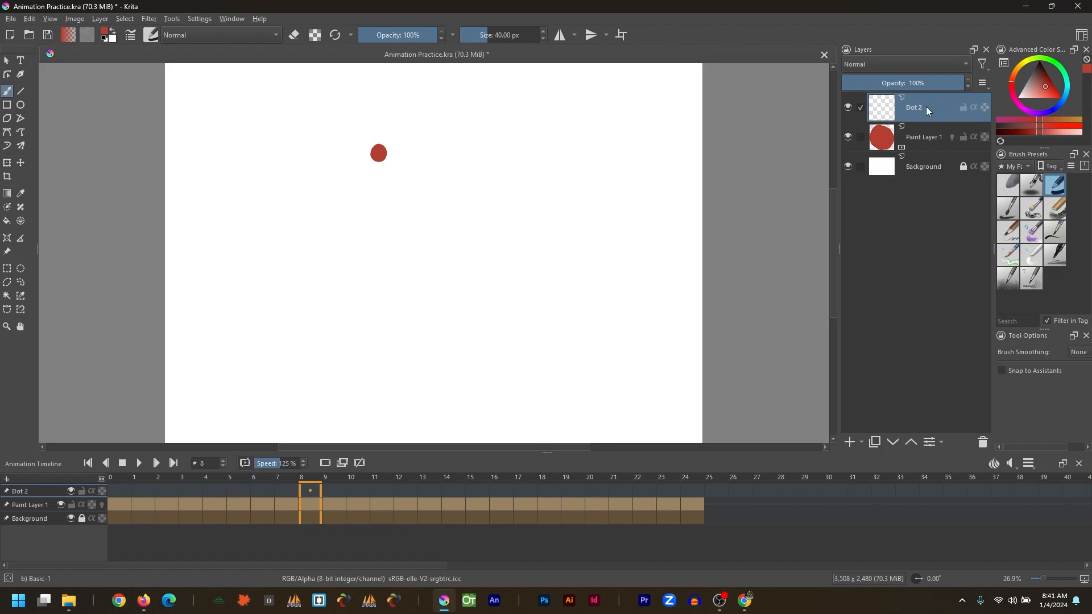
Rename Paint Layer 1 to Dot 1.
{"action": "double_click", "coordinate": [931, 136]}
{"action": "type", "text": "Dot 1"}
{"action": "key", "text": "Return"}
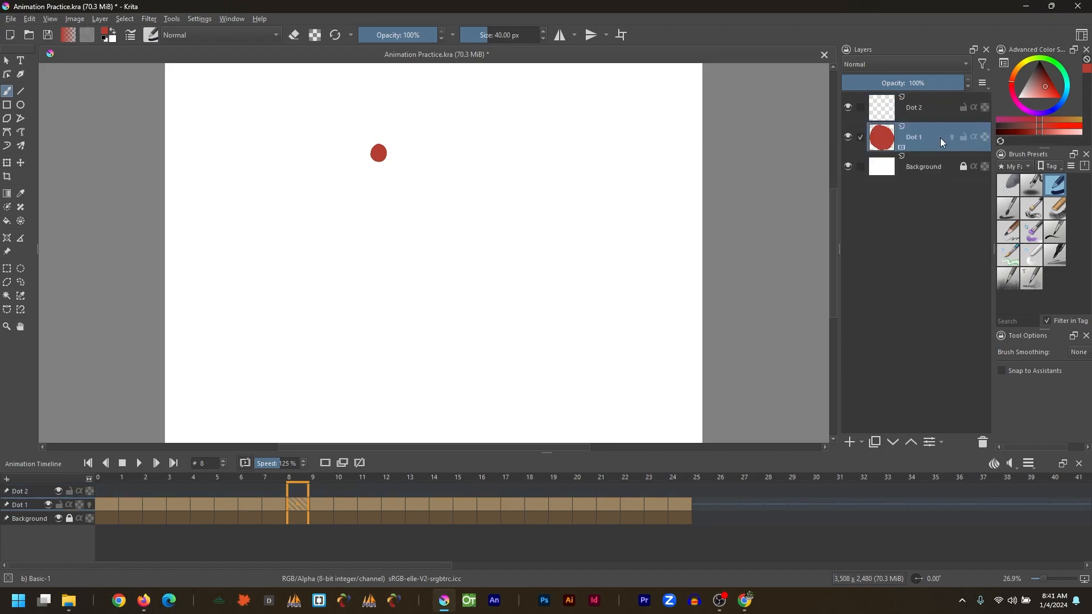
Lock the Dot 1 layer and add a blank frame at frame 0 on Dot 2.
{"action": "left_click", "coordinate": [918, 117]}
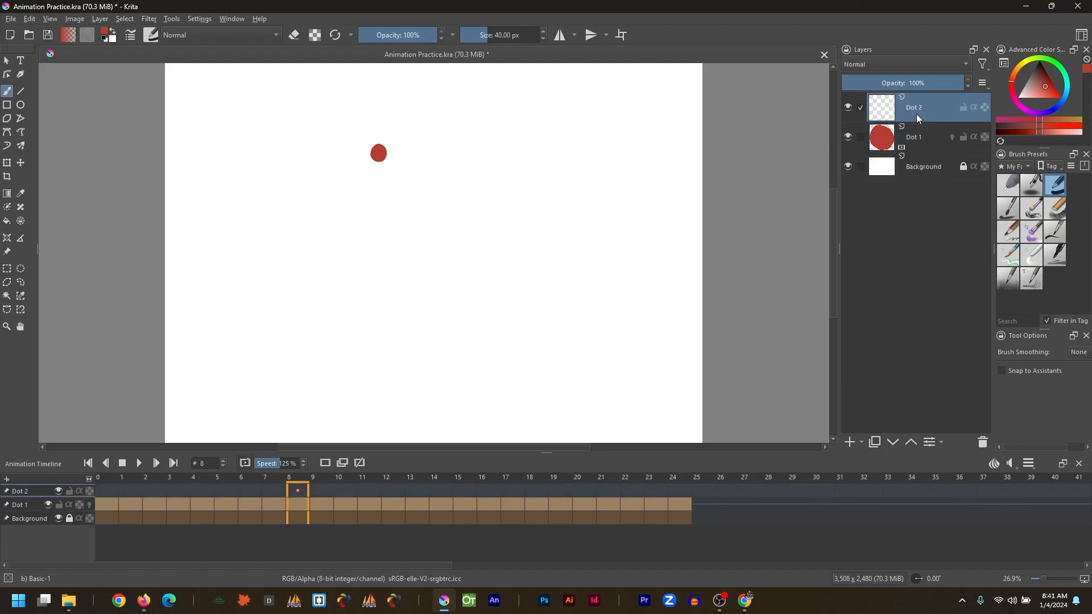
{"action": "left_click", "coordinate": [965, 138]}
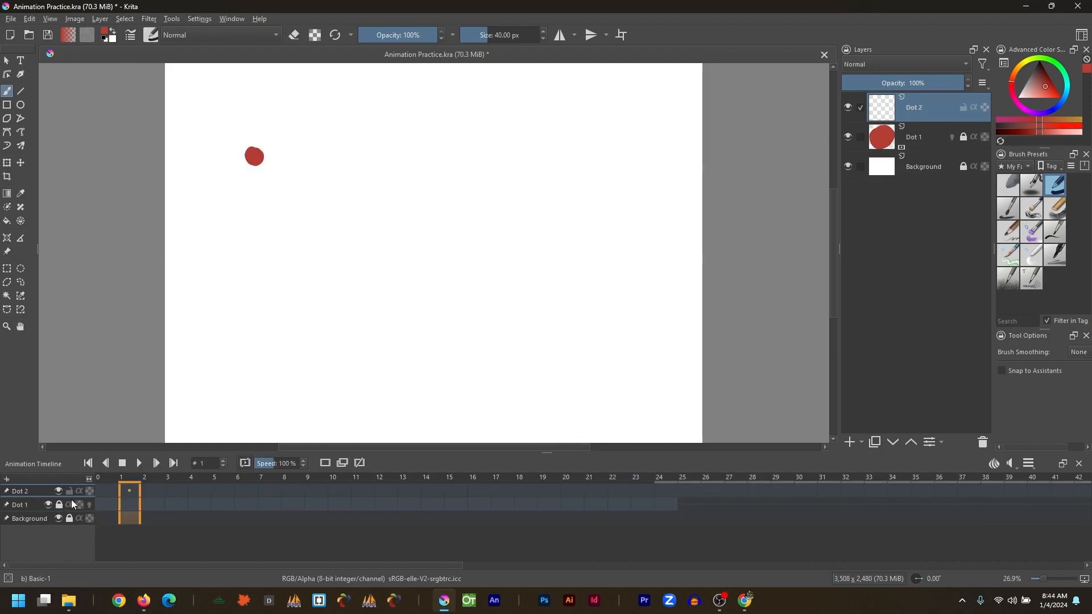
{"action": "left_click", "coordinate": [104, 492]}
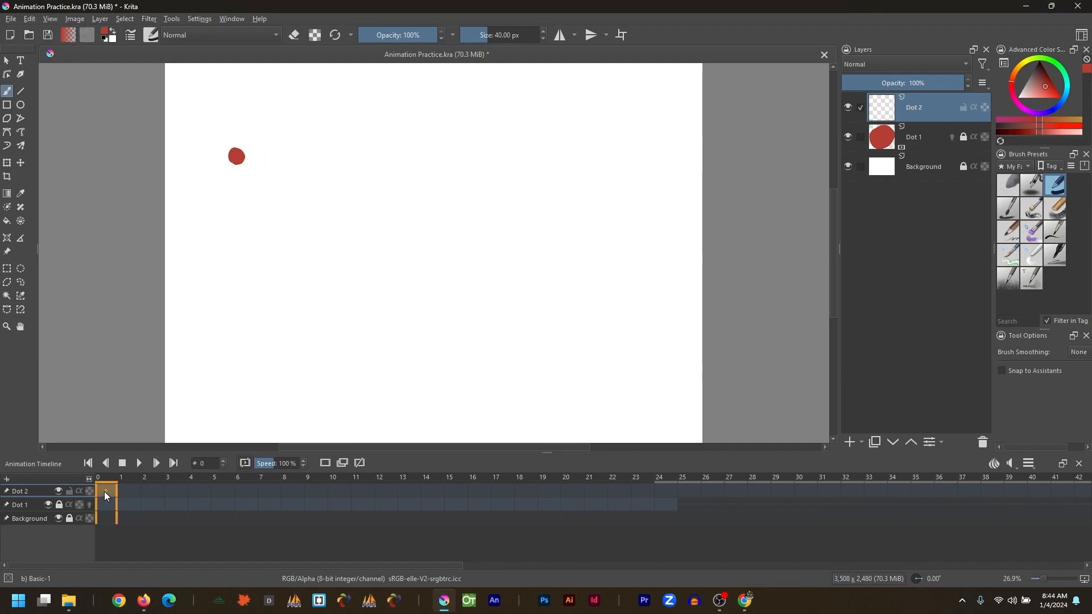
{"action": "left_click", "coordinate": [325, 463]}
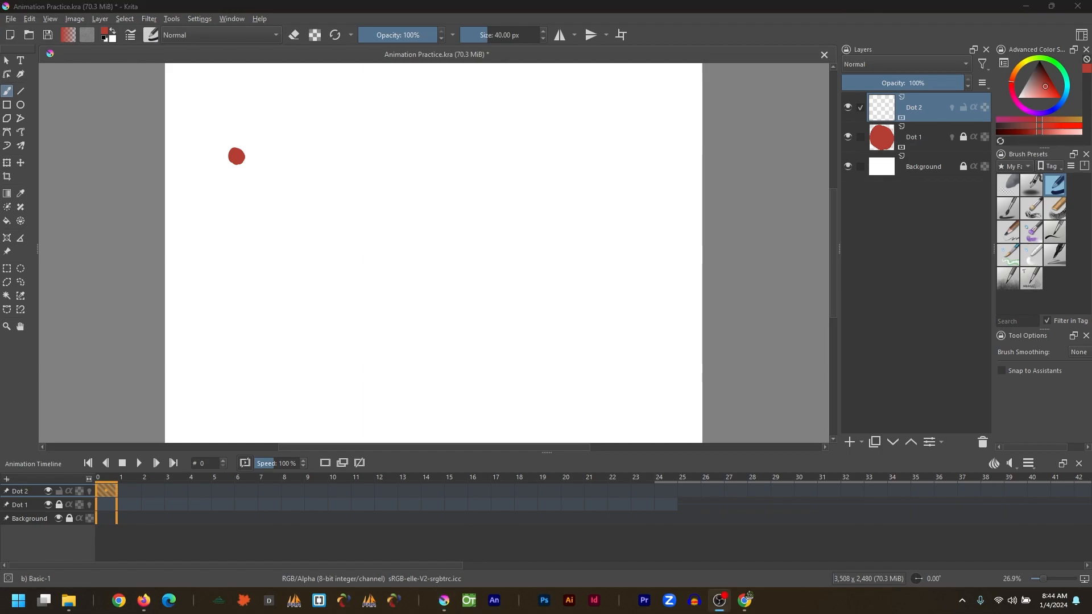
Pick blue and paint a blue dot just below the red dot on frame 0.
{"action": "left_click", "coordinate": [1058, 106]}
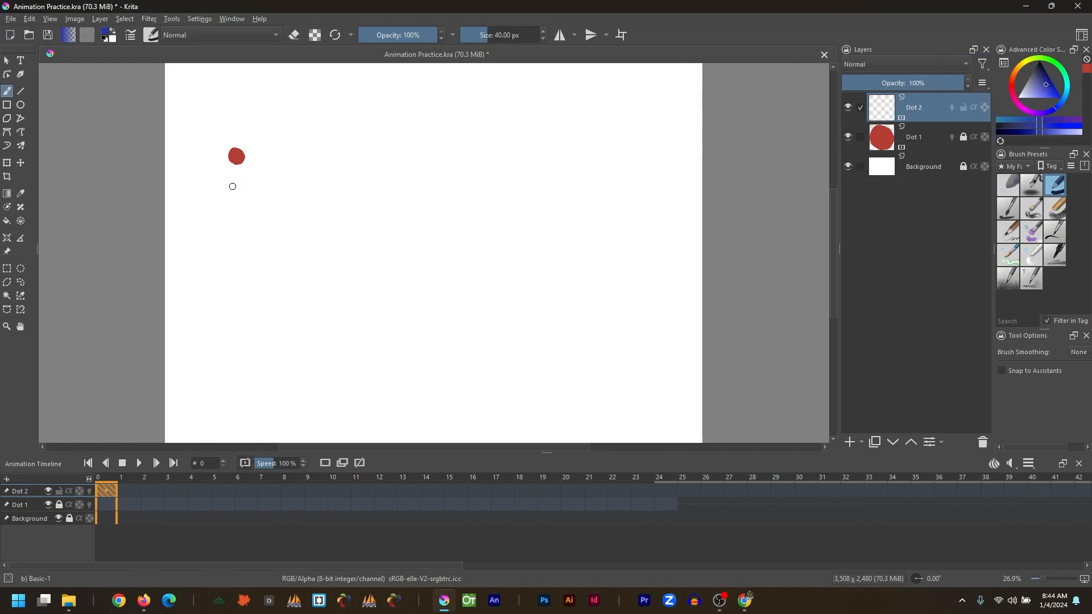
{"action": "left_click_drag", "start_coordinate": [234, 188], "coordinate": [237, 190]}
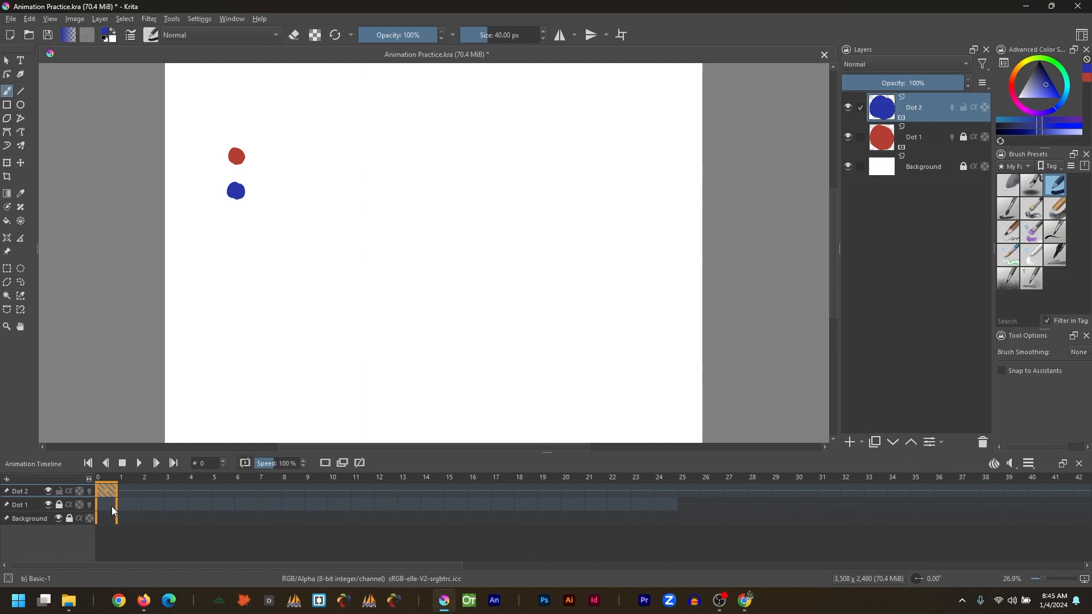
Enable onion skins on Dot 2 and paint a blue dot slightly further right on frame 1.
{"action": "left_click", "coordinate": [129, 492]}
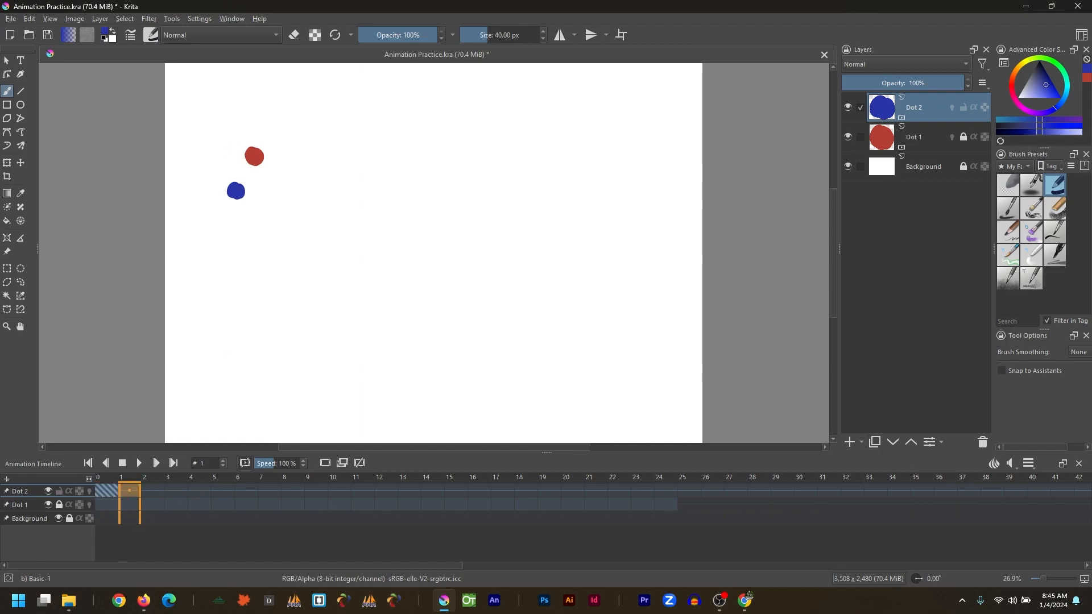
{"action": "left_click", "coordinate": [89, 505]}
{"action": "left_click", "coordinate": [90, 505]}
{"action": "left_click", "coordinate": [89, 491]}
{"action": "left_click_drag", "start_coordinate": [242, 188], "coordinate": [250, 187]}
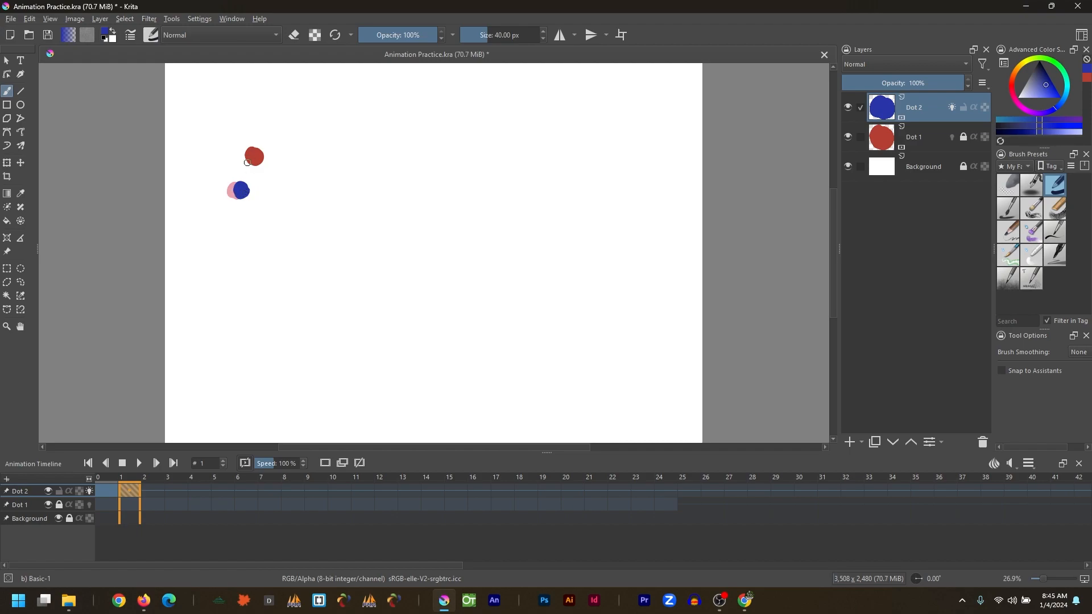
Continue painting one blue dot per frame, each slightly further right, up to frame 24.
{"action": "left_click", "coordinate": [151, 491]}
{"action": "left_click_drag", "start_coordinate": [241, 192], "coordinate": [248, 189]}
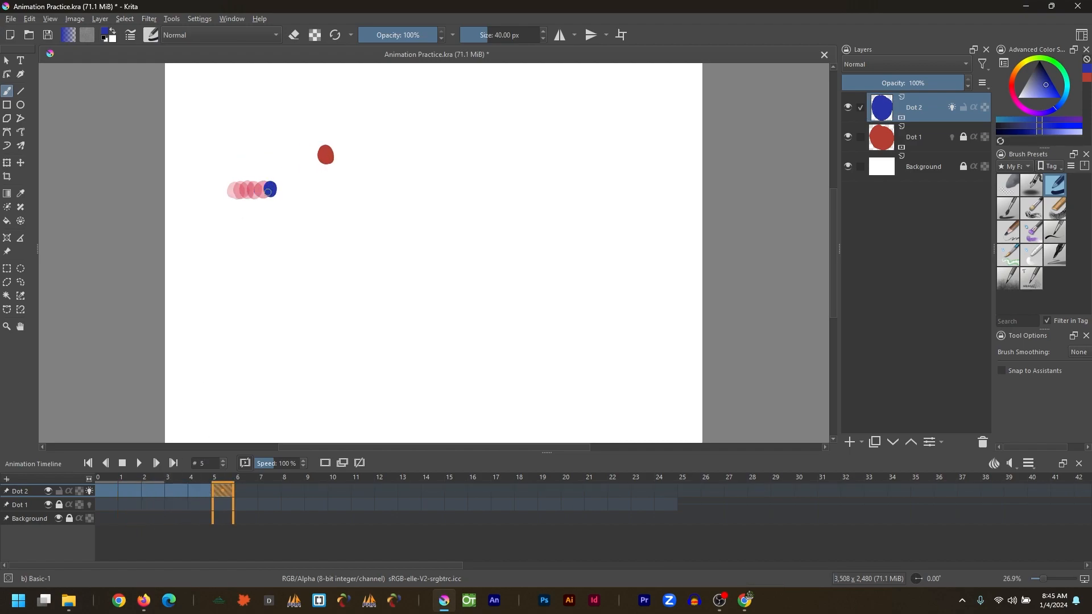
{"action": "key", "text": "space"}
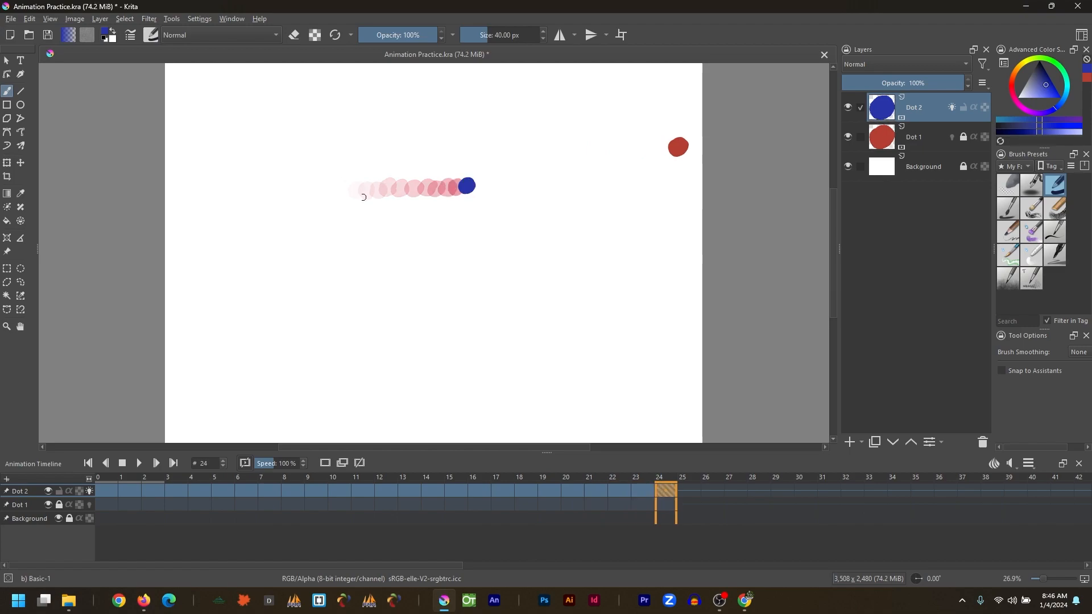
Enable onion skins on Dot 1 and play both dots' animation together.
{"action": "left_click", "coordinate": [90, 505]}
{"action": "left_click_drag", "start_coordinate": [105, 519], "coordinate": [660, 517]}
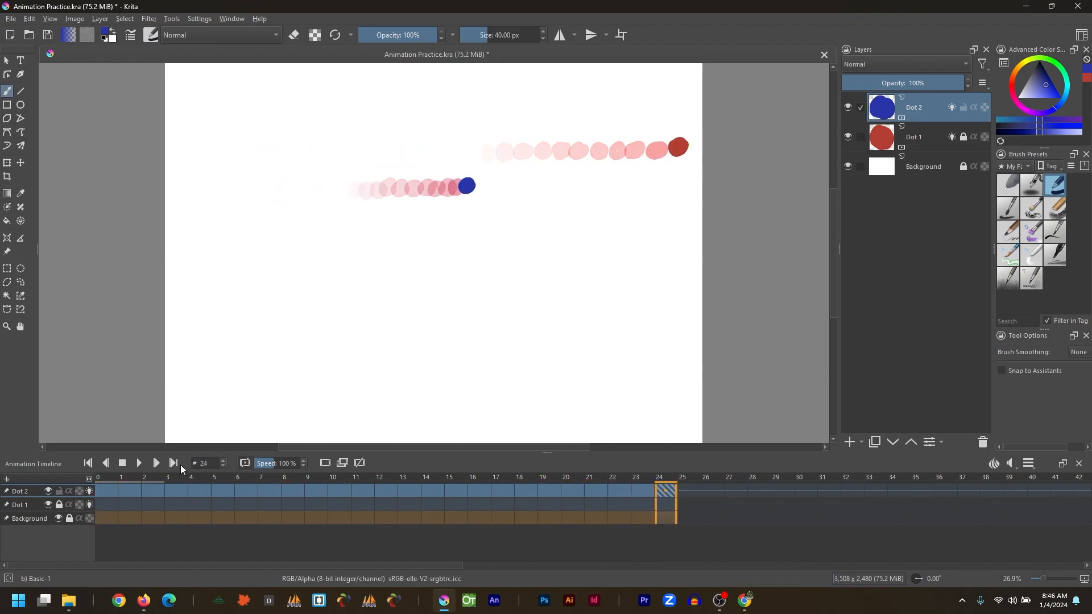
{"action": "left_click", "coordinate": [140, 463]}
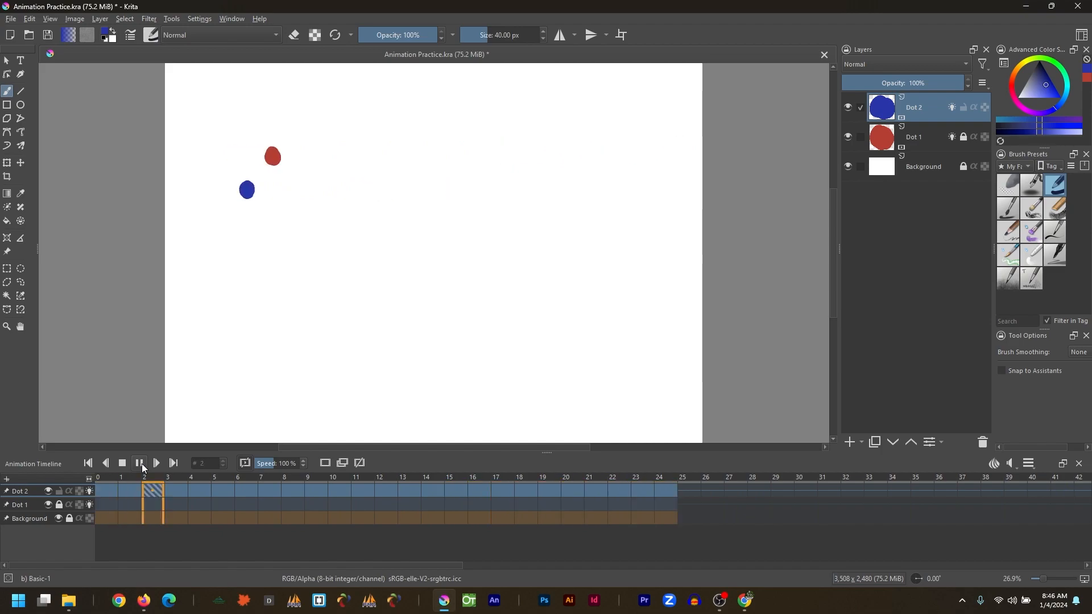
{"action": "left_click", "coordinate": [140, 463]}
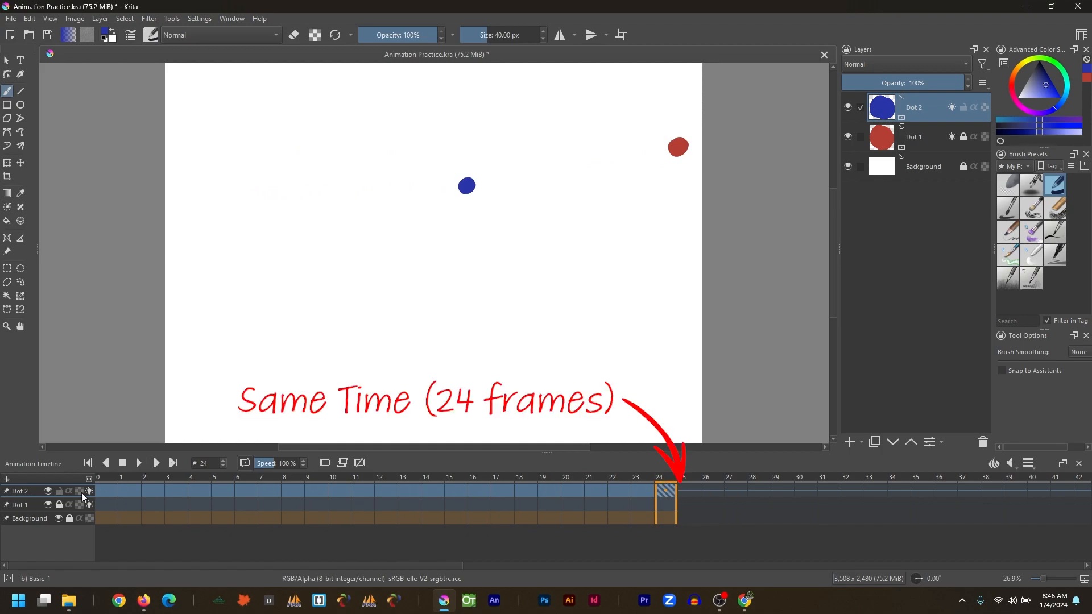
Add a new paint layer named Dot 3.
{"action": "mouse_move", "coordinate": [272, 481]}
{"action": "left_mouse_down"}
{"action": "mouse_move", "coordinate": [320, 481]}
{"action": "mouse_move", "coordinate": [285, 481]}
{"action": "left_mouse_up"}
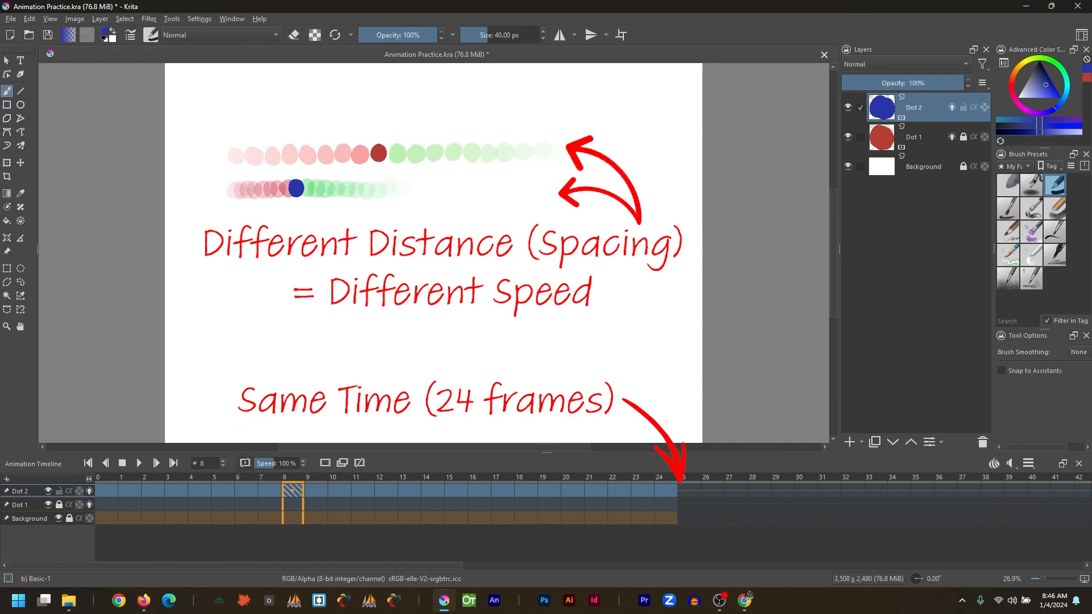
{"action": "left_click", "coordinate": [849, 442]}
{"action": "double_click", "coordinate": [917, 109]}
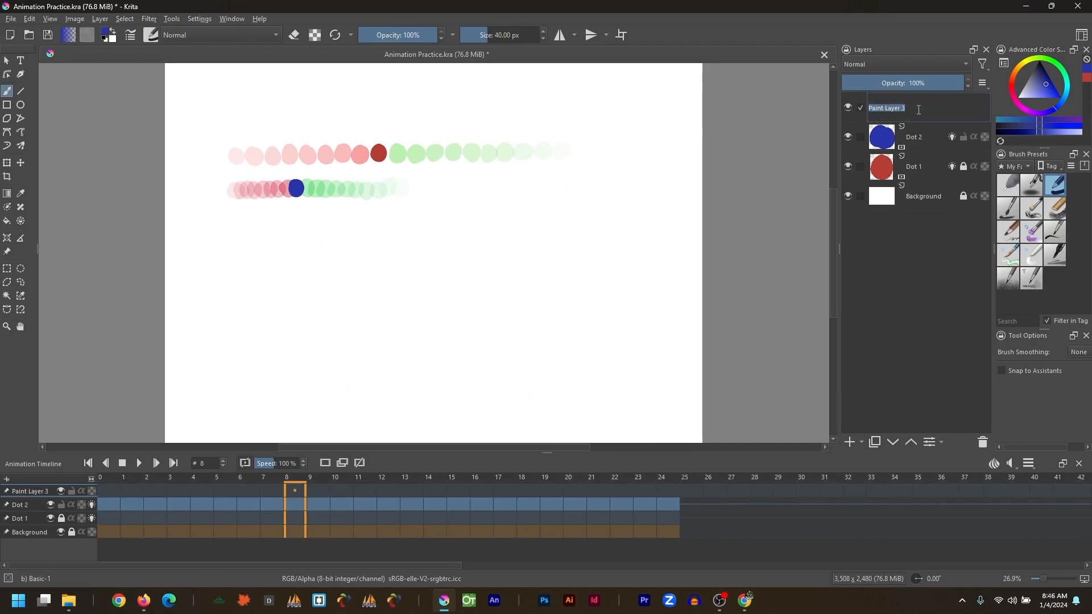
{"action": "type", "text": "Dot 3"}
{"action": "key", "text": "Return"}
Pick green and paint Dot 3's dots frame by frame from frame 0 to 16, spacing them progressively wider.
{"action": "left_click", "coordinate": [1045, 89]}
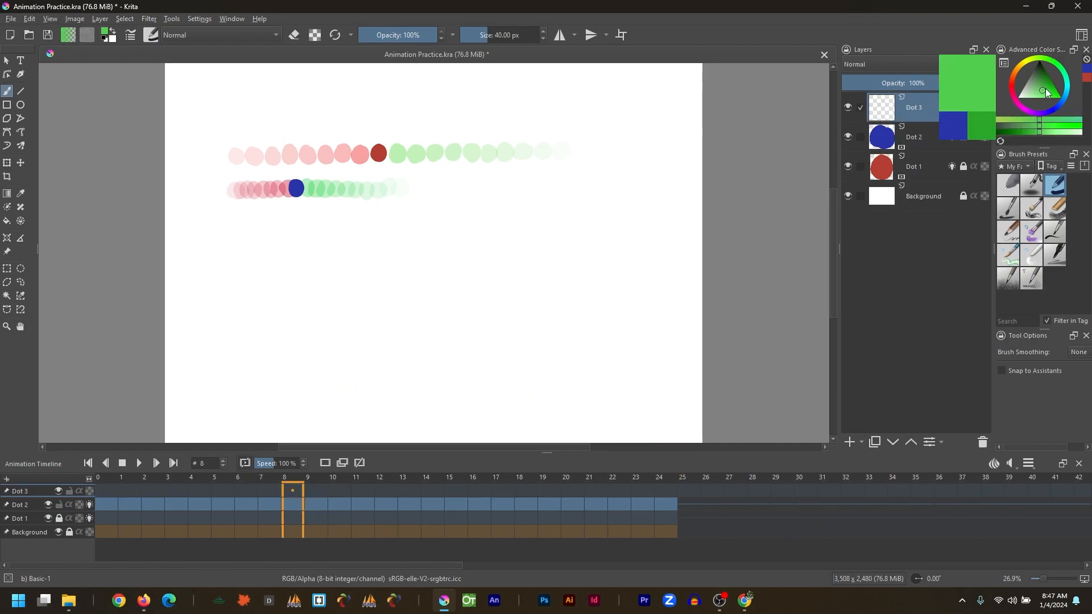
{"action": "left_click", "coordinate": [100, 493]}
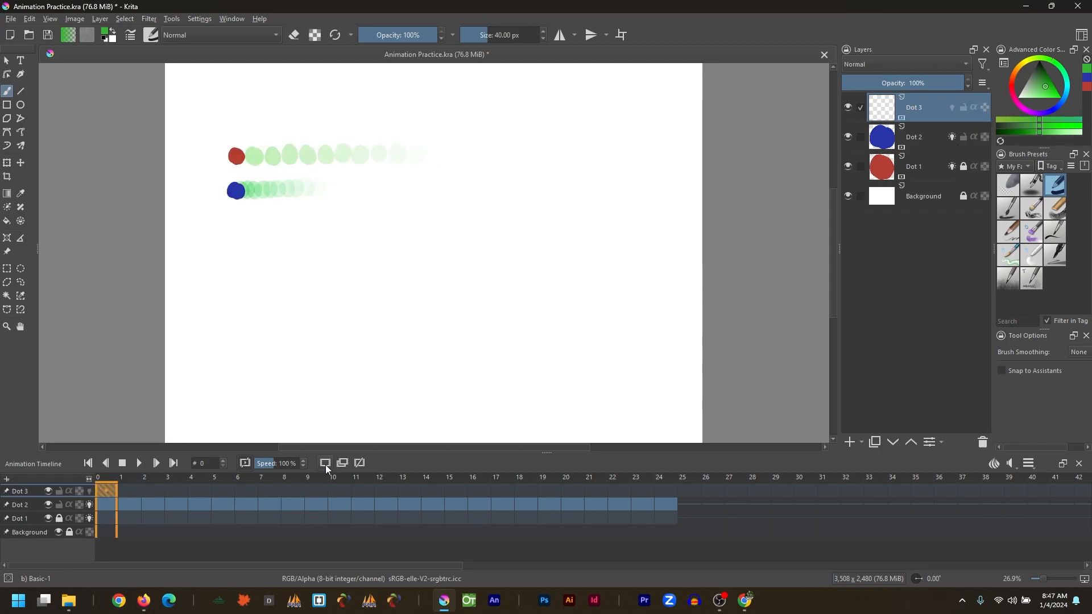
{"action": "left_click_drag", "start_coordinate": [231, 230], "coordinate": [681, 226]}
{"action": "key", "text": "Right"}
{"action": "key", "text": "Right"}
{"action": "key", "text": "Right"}
{"action": "key", "text": "Right"}
{"action": "key", "text": "Right"}
{"action": "key", "text": "Right"}
{"action": "key", "text": "Right"}
{"action": "key", "text": "Right"}
{"action": "key", "text": "Right"}
{"action": "key", "text": "Right"}
{"action": "key", "text": "Right"}
{"action": "key", "text": "Right"}
{"action": "key", "text": "Right"}
{"action": "key", "text": "Right"}
{"action": "key", "text": "Right"}
{"action": "key", "text": "Right"}
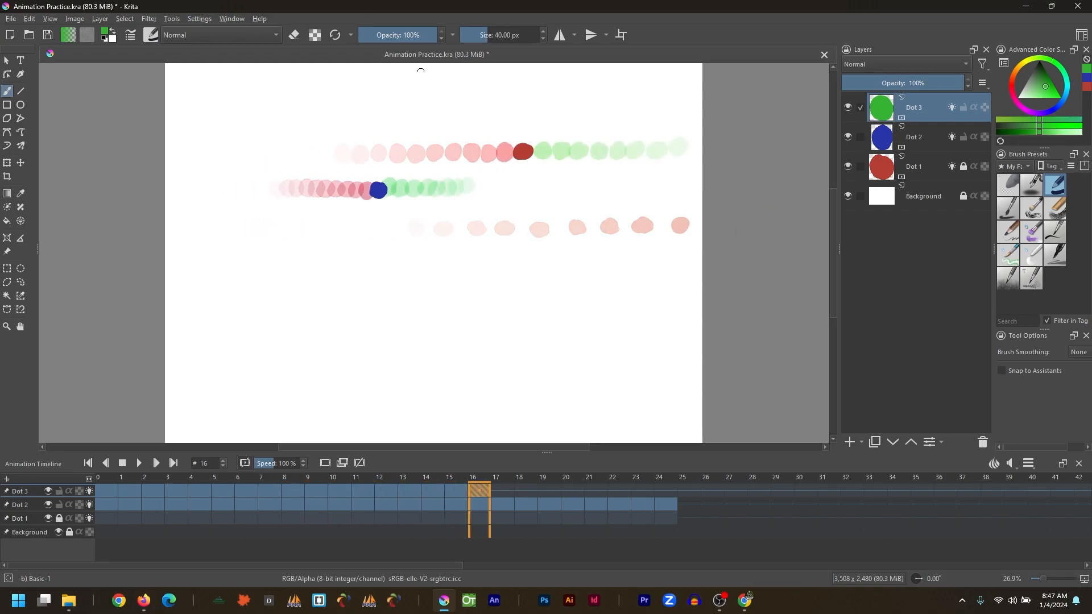
Select the frames and play the three-dot animation.
{"action": "left_click_drag", "start_coordinate": [105, 532], "coordinate": [658, 497]}
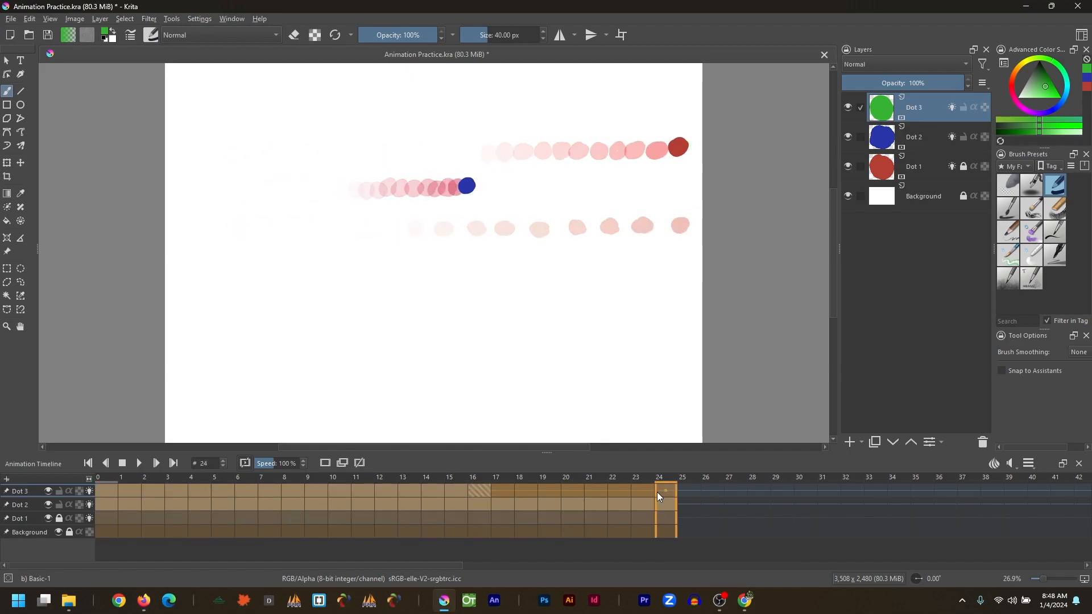
{"action": "left_click", "coordinate": [138, 464]}
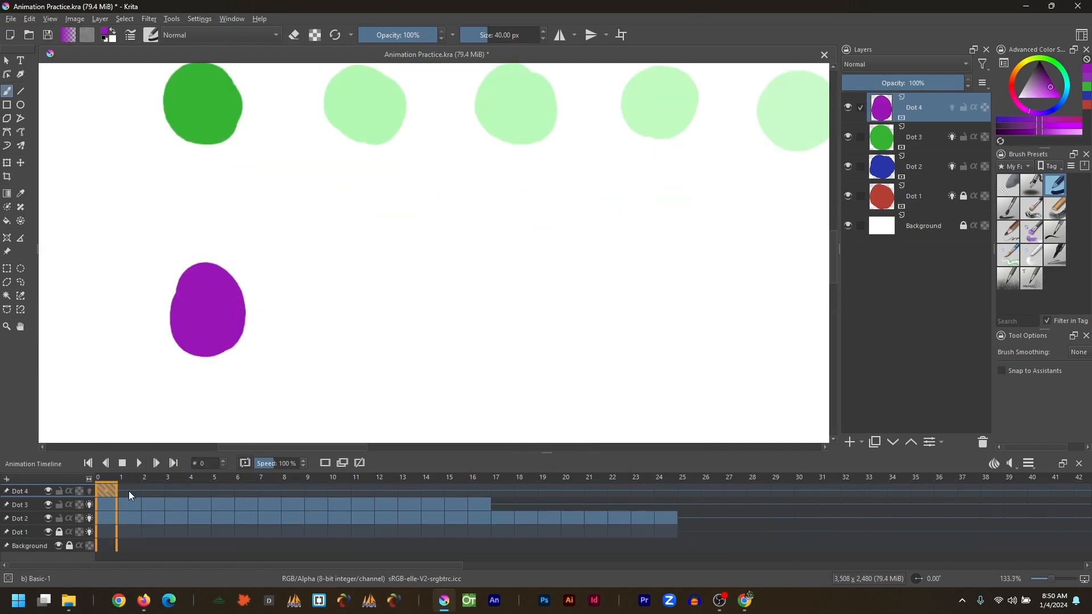
Paint purple dots on the Dot 4 layer frame by frame along a lower row, each further right.
{"action": "left_click", "coordinate": [153, 492]}
{"action": "mouse_move", "coordinate": [218, 277]}
{"action": "left_mouse_down"}
{"action": "mouse_move", "coordinate": [226, 311]}
{"action": "mouse_move", "coordinate": [229, 278]}
{"action": "mouse_move", "coordinate": [231, 329]}
{"action": "mouse_move", "coordinate": [207, 293]}
{"action": "mouse_move", "coordinate": [280, 279]}
{"action": "mouse_move", "coordinate": [268, 339]}
{"action": "left_mouse_up"}
{"action": "left_click", "coordinate": [89, 492]}
{"action": "left_click", "coordinate": [176, 492]}
{"action": "left_click", "coordinate": [199, 492]}
{"action": "key", "text": "Right"}
{"action": "key", "text": "Right"}
{"action": "key", "text": "Right"}
{"action": "mouse_move", "coordinate": [290, 273]}
{"action": "left_mouse_down"}
{"action": "mouse_move", "coordinate": [309, 339]}
{"action": "mouse_move", "coordinate": [301, 287]}
{"action": "mouse_move", "coordinate": [436, 285]}
{"action": "mouse_move", "coordinate": [418, 299]}
{"action": "left_mouse_up"}
{"action": "key", "text": "Right"}
{"action": "key", "text": "Right"}
{"action": "key", "text": "Right"}
{"action": "key", "text": "Right"}
{"action": "left_click_drag", "start_coordinate": [596, 338], "coordinate": [495, 319]}
Zoom out and continue painting purple dots frame by frame toward the canvas's right edge up to frame 22.
{"action": "key", "text": "Right"}
{"action": "key", "text": "Right"}
{"action": "left_click_drag", "start_coordinate": [351, 247], "coordinate": [392, 276]}
{"action": "key", "text": "Right"}
{"action": "left_click_drag", "start_coordinate": [447, 254], "coordinate": [424, 279]}
{"action": "key", "text": "Right"}
{"action": "mouse_move", "coordinate": [508, 255]}
{"action": "left_mouse_down"}
{"action": "mouse_move", "coordinate": [451, 279]}
{"action": "mouse_move", "coordinate": [488, 278]}
{"action": "left_mouse_up"}
{"action": "key", "text": "Right"}
{"action": "mouse_move", "coordinate": [547, 246]}
{"action": "left_mouse_down"}
{"action": "mouse_move", "coordinate": [529, 300]}
{"action": "mouse_move", "coordinate": [543, 274]}
{"action": "left_mouse_up"}
{"action": "key", "text": "Right"}
{"action": "mouse_move", "coordinate": [603, 245]}
{"action": "left_mouse_down"}
{"action": "mouse_move", "coordinate": [616, 275]}
{"action": "mouse_move", "coordinate": [416, 252]}
{"action": "left_mouse_up"}
{"action": "key", "text": "ctrl+minus"}
{"action": "key", "text": "ctrl+minus"}
{"action": "key", "text": "ctrl+minus"}
{"action": "left_click_drag", "start_coordinate": [754, 360], "coordinate": [493, 381]}
{"action": "key", "text": "ctrl+minus"}
{"action": "key", "text": "Right"}
{"action": "mouse_move", "coordinate": [278, 257]}
{"action": "left_mouse_down"}
{"action": "mouse_move", "coordinate": [336, 266]}
{"action": "mouse_move", "coordinate": [354, 283]}
{"action": "mouse_move", "coordinate": [359, 259]}
{"action": "mouse_move", "coordinate": [430, 266]}
{"action": "left_mouse_up"}
{"action": "key", "text": "Right"}
{"action": "key", "text": "Right"}
{"action": "key", "text": "Right"}
{"action": "key", "text": "Right"}
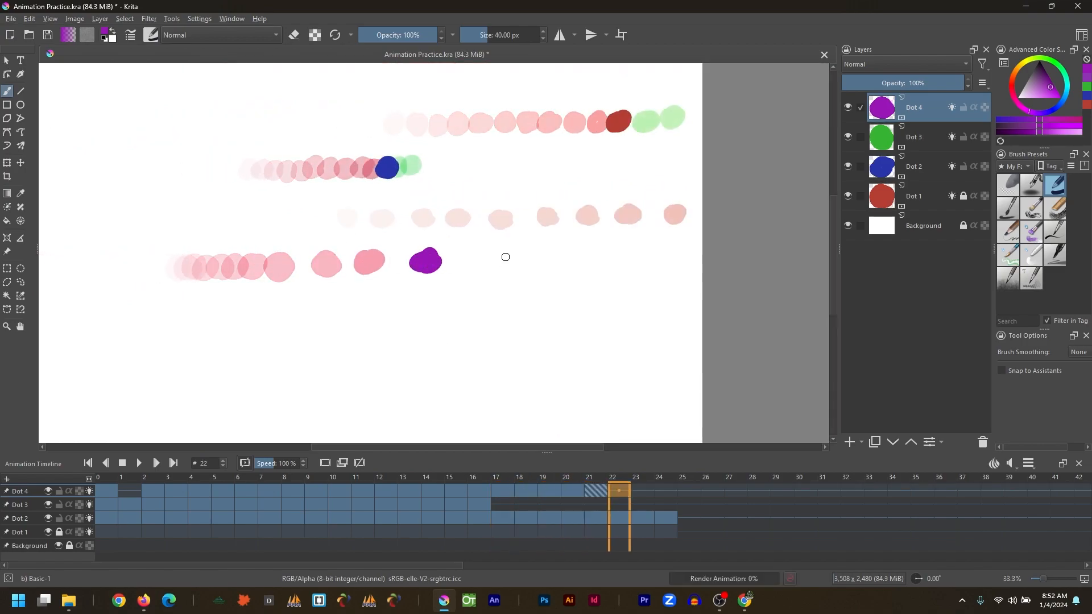
{"action": "left_click_drag", "start_coordinate": [502, 253], "coordinate": [505, 266]}
{"action": "key", "text": "Right"}
{"action": "left_click_drag", "start_coordinate": [593, 251], "coordinate": [589, 254]}
{"action": "left_click_drag", "start_coordinate": [679, 246], "coordinate": [673, 257]}
Turn off onion skins on all four dot layers and play the full animation.
{"action": "left_click", "coordinate": [643, 493]}
{"action": "left_click_drag", "start_coordinate": [643, 478], "coordinate": [107, 479]}
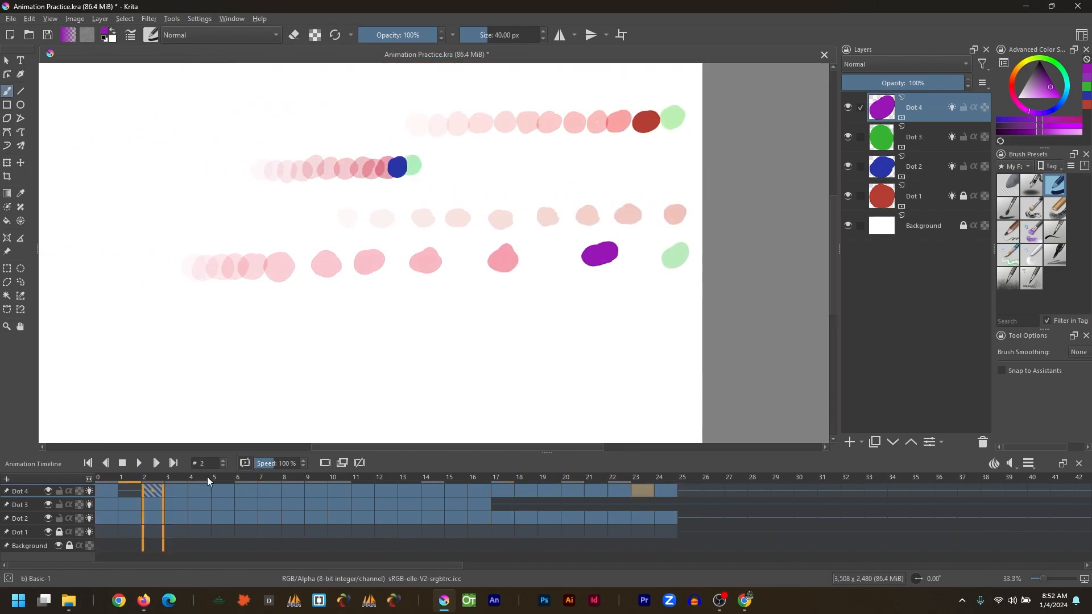
{"action": "left_click", "coordinate": [90, 492]}
{"action": "left_click", "coordinate": [89, 505]}
{"action": "left_click", "coordinate": [89, 519]}
{"action": "left_click", "coordinate": [89, 532]}
{"action": "left_click_drag", "start_coordinate": [109, 545], "coordinate": [674, 506]}
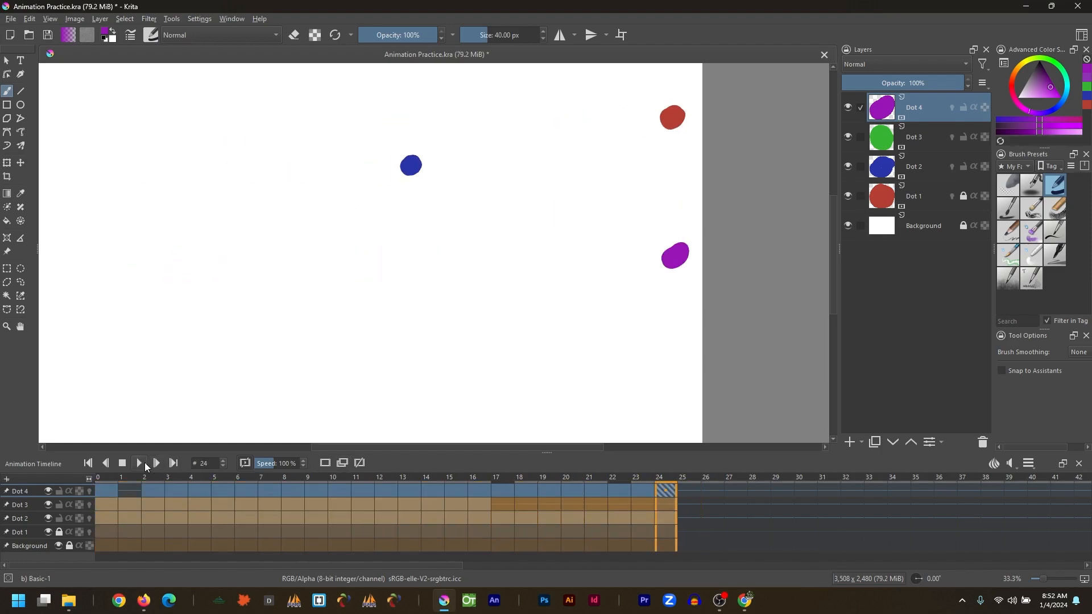
Turn on onion skin for the Dot 5 layer and paint orange dots frame by frame along the bottom row, each further right.
{"action": "left_click", "coordinate": [140, 464]}
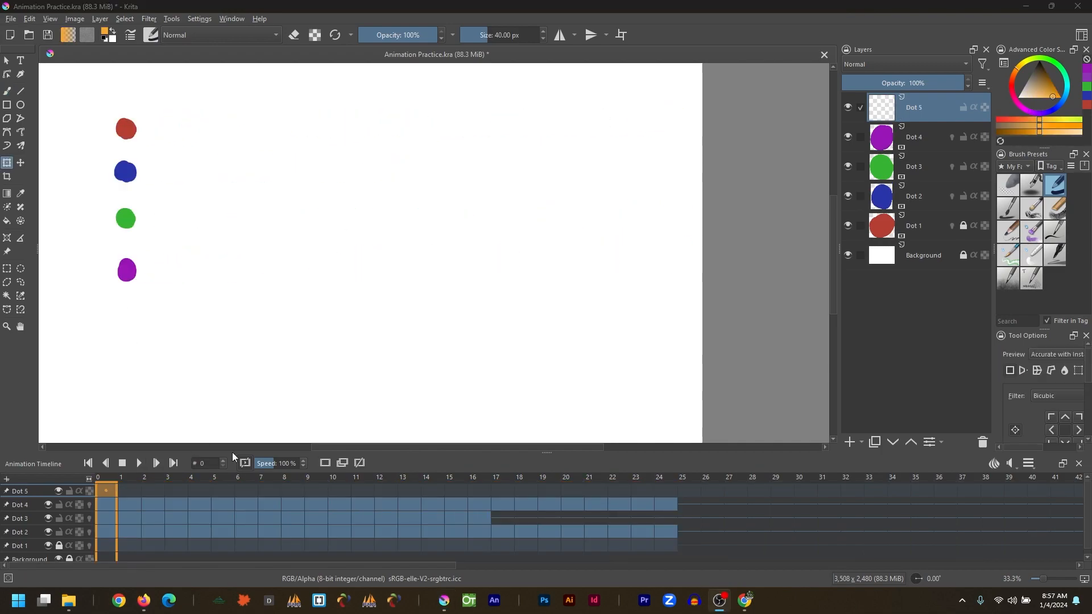
{"action": "key", "text": "b"}
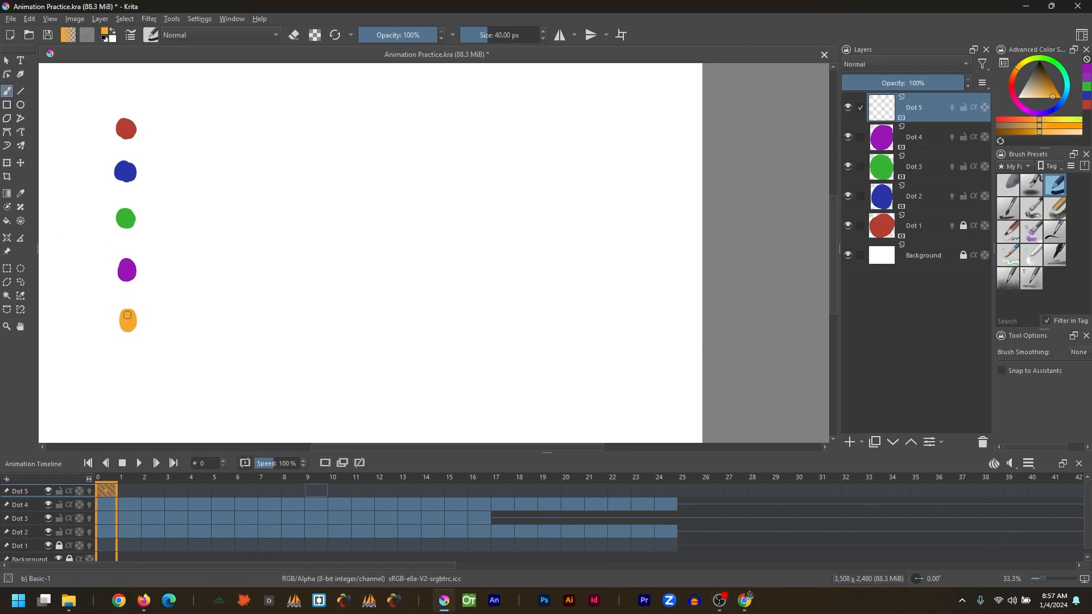
{"action": "key", "text": "Right"}
{"action": "left_click", "coordinate": [90, 490]}
{"action": "left_click", "coordinate": [202, 318]}
{"action": "key", "text": "Right"}
{"action": "left_click", "coordinate": [260, 315]}
{"action": "key", "text": "Right"}
{"action": "left_click", "coordinate": [306, 315]}
{"action": "key", "text": "Right"}
{"action": "left_click_drag", "start_coordinate": [343, 313], "coordinate": [348, 316]}
{"action": "key", "text": "Right"}
{"action": "left_click_drag", "start_coordinate": [380, 312], "coordinate": [417, 315]}
{"action": "key", "text": "Right"}
Continue painting orange dots frame by frame with ever closer spacing, slowing to a stop near the right side by frame 23.
{"action": "key", "text": "Right"}
{"action": "left_click_drag", "start_coordinate": [440, 311], "coordinate": [444, 315]}
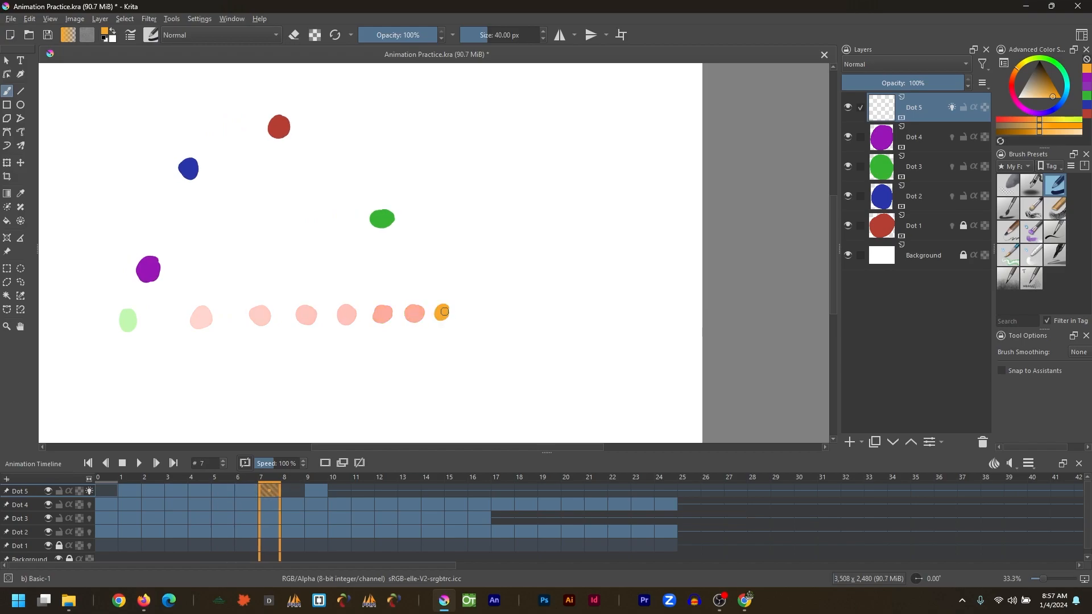
{"action": "key", "text": "Right"}
{"action": "left_click_drag", "start_coordinate": [516, 310], "coordinate": [520, 314]}
{"action": "key", "text": "Right"}
{"action": "key", "text": "Right"}
{"action": "left_click_drag", "start_coordinate": [528, 310], "coordinate": [542, 313]}
{"action": "key", "text": "Right"}
{"action": "key", "text": "Right"}
{"action": "left_click_drag", "start_coordinate": [548, 310], "coordinate": [593, 313]}
{"action": "key", "text": "Right"}
{"action": "key", "text": "Right"}
{"action": "left_click_drag", "start_coordinate": [594, 309], "coordinate": [602, 313]}
{"action": "key", "text": "Right"}
{"action": "key", "text": "Right"}
{"action": "left_click_drag", "start_coordinate": [604, 309], "coordinate": [608, 312]}
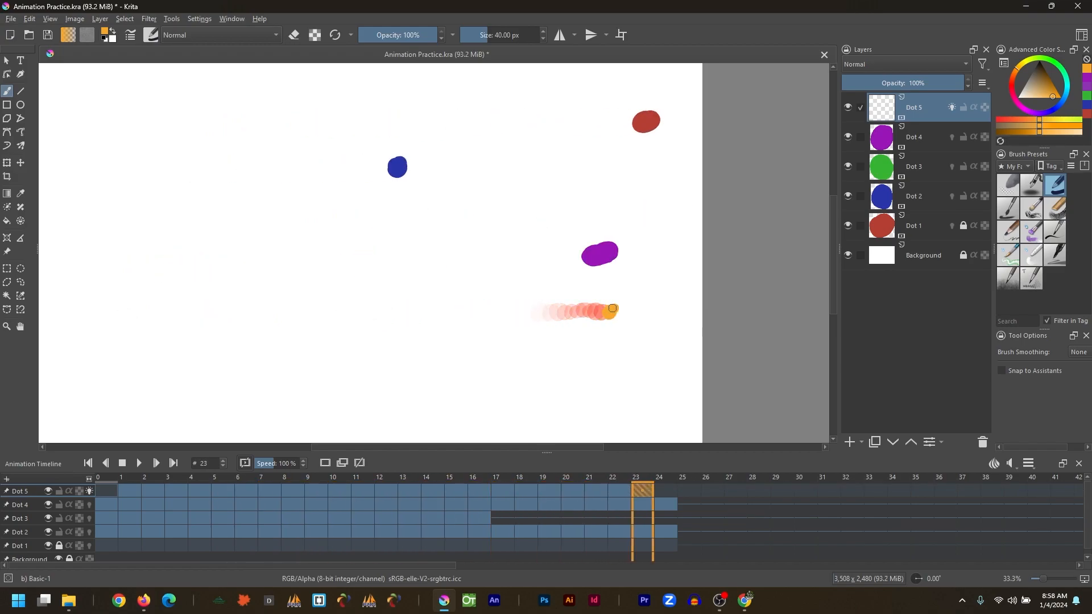
Return to frame 0, select frames 0 to 24 across the dot layers, and play the five-dot animation.
{"action": "left_click", "coordinate": [731, 515]}
{"action": "left_click_drag", "start_coordinate": [529, 477], "coordinate": [98, 479]}
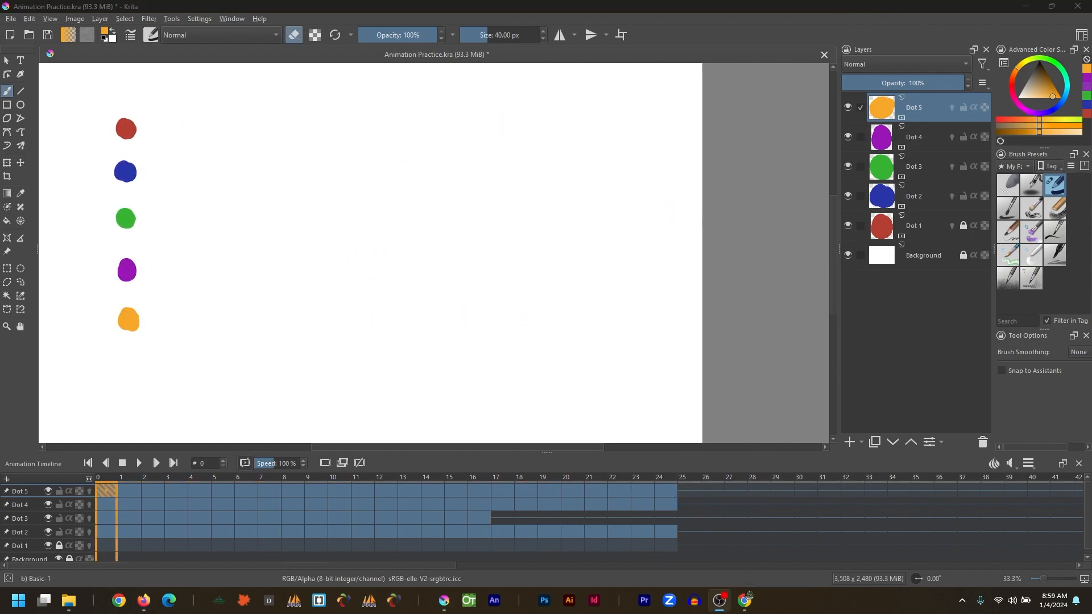
{"action": "left_click_drag", "start_coordinate": [114, 539], "coordinate": [660, 491]}
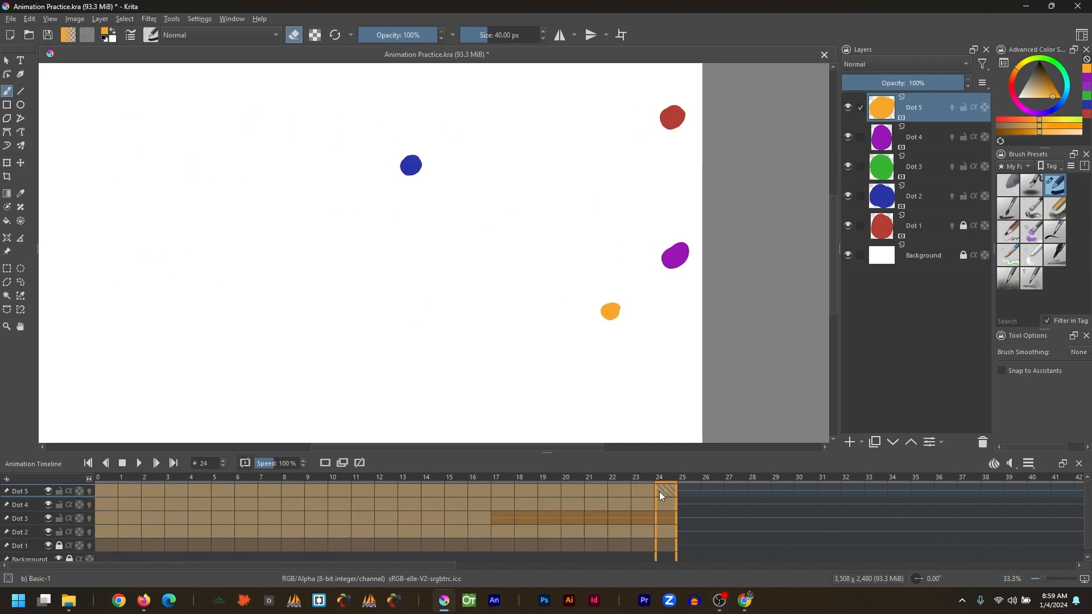
{"action": "left_click", "coordinate": [145, 468]}
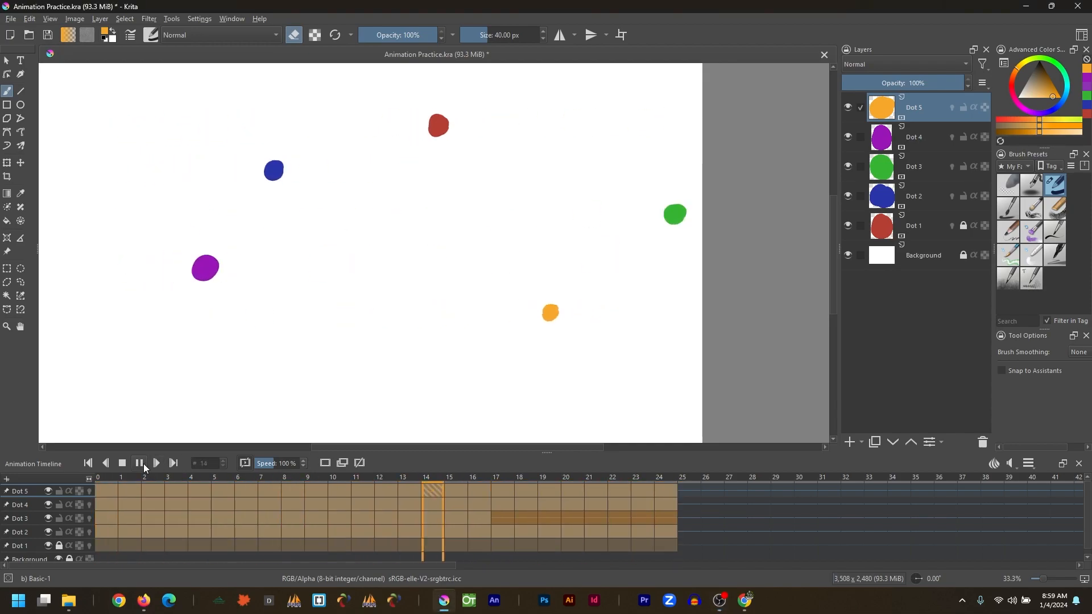
{"action": "left_click", "coordinate": [145, 467]}
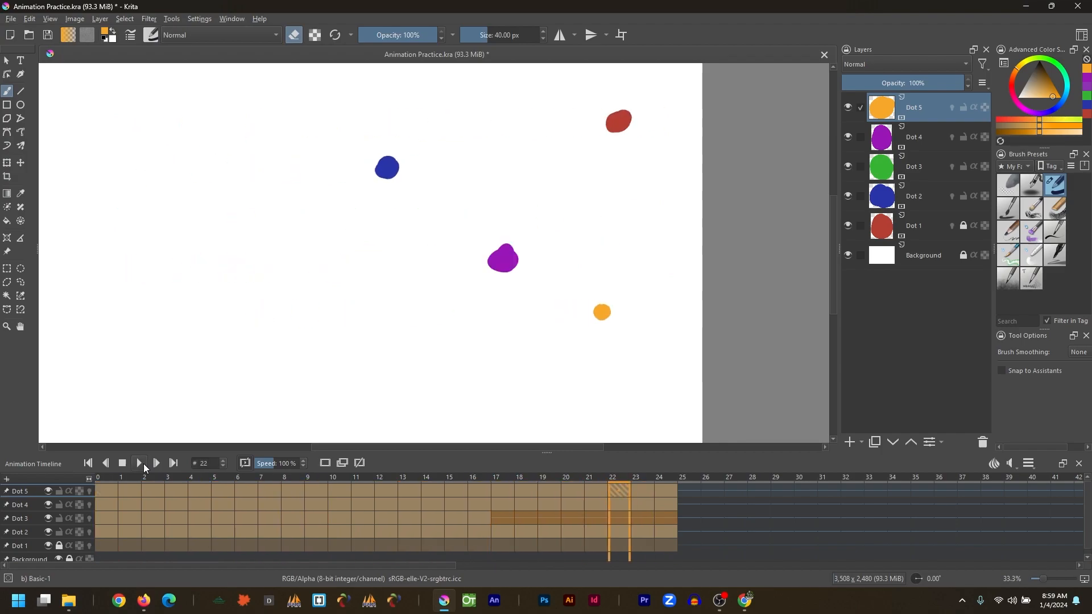
Turn on onion skins for all five dot layers and scrub through the timeline.
{"action": "left_click", "coordinate": [90, 492]}
{"action": "left_click", "coordinate": [89, 505]}
{"action": "left_click", "coordinate": [90, 519]}
{"action": "left_click", "coordinate": [89, 532]}
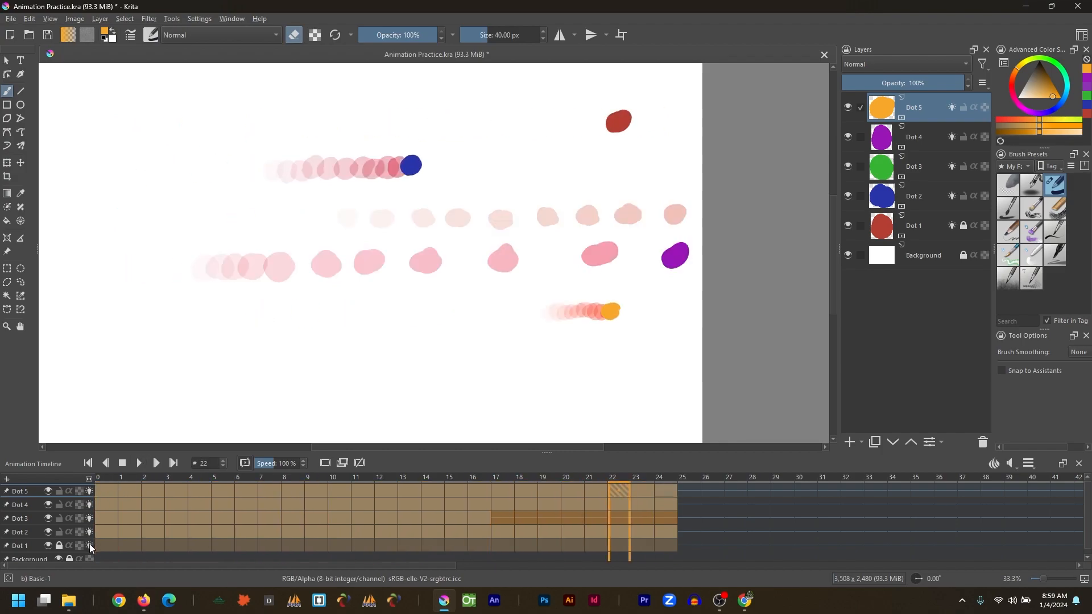
{"action": "left_click", "coordinate": [90, 545]}
{"action": "left_click_drag", "start_coordinate": [222, 476], "coordinate": [352, 480]}
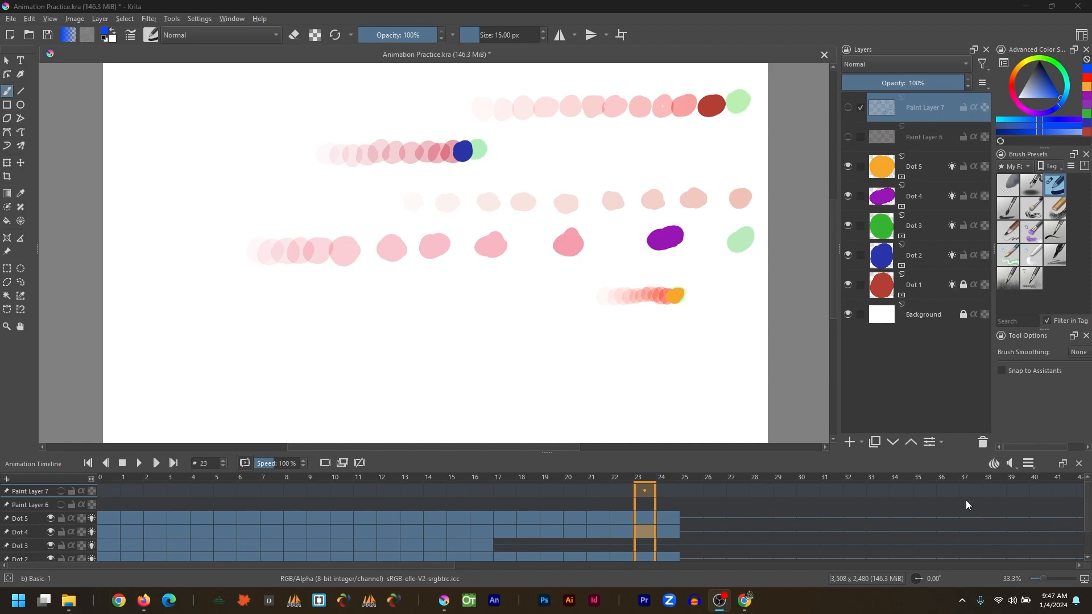
{"action": "mouse_move", "coordinate": [622, 507]}
{"action": "left_mouse_down"}
{"action": "mouse_move", "coordinate": [515, 493]}
{"action": "mouse_move", "coordinate": [156, 493]}
{"action": "mouse_move", "coordinate": [294, 484]}
{"action": "left_mouse_up"}
{"action": "left_click_drag", "start_coordinate": [433, 469], "coordinate": [491, 496]}
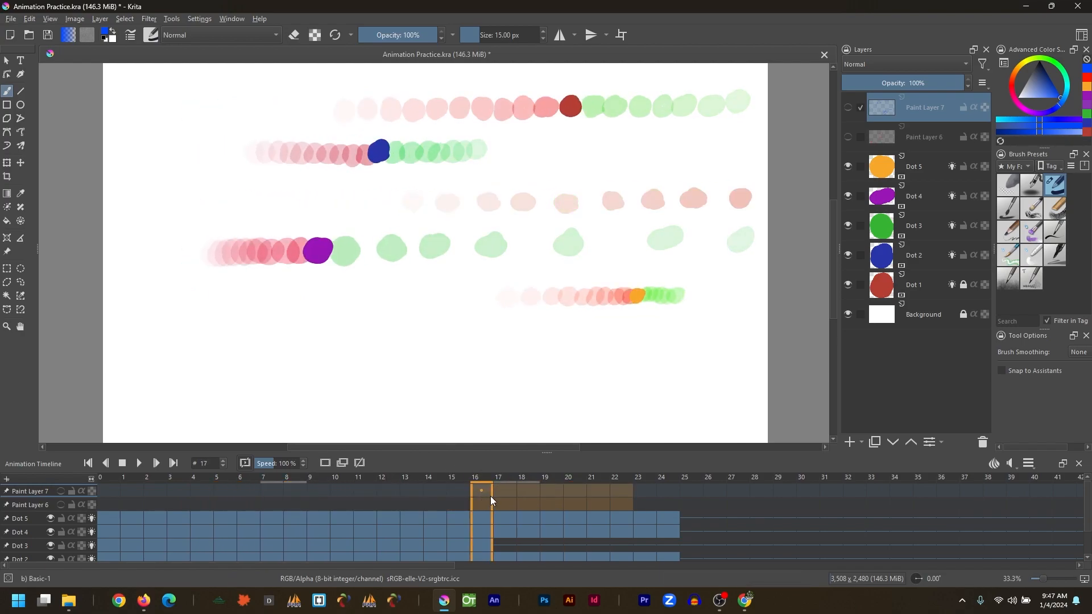
Show the Paint Layer 6 and Paint Layer 7 annotation layers with the timing and spacing diagrams.
{"action": "left_click", "coordinate": [849, 138]}
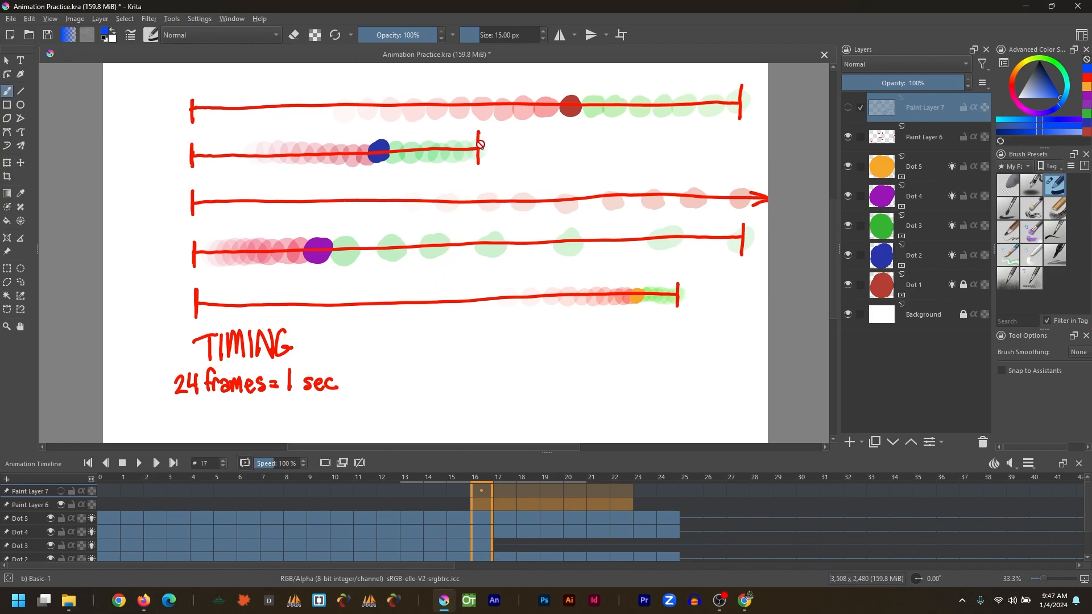
{"action": "left_click", "coordinate": [7, 61]}
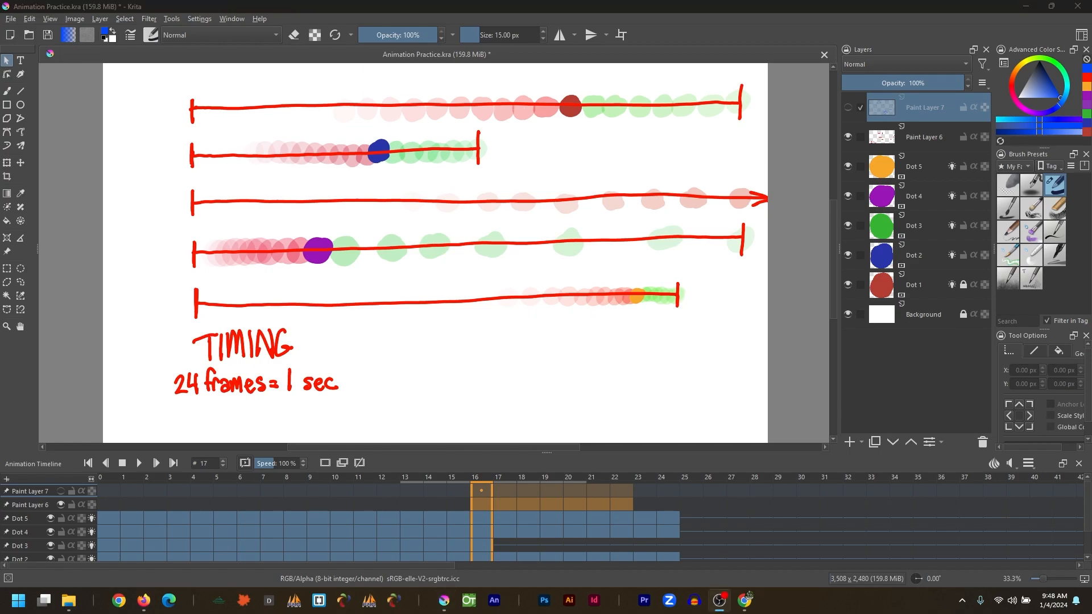
{"action": "left_click", "coordinate": [847, 109]}
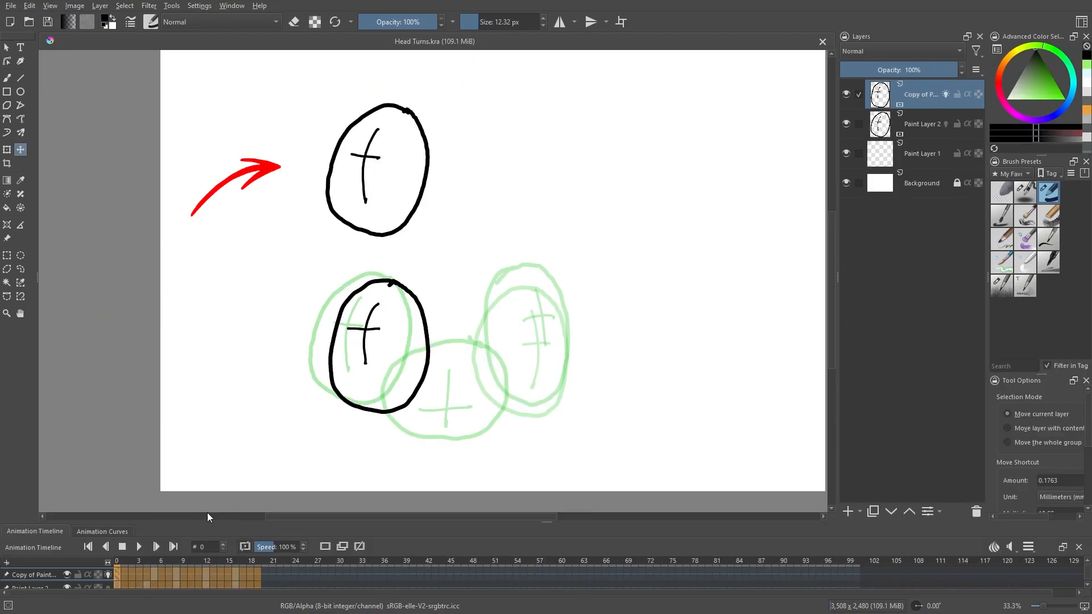
Play the head-turn and dot animations to compare their timing and spacing.
{"action": "left_click", "coordinate": [140, 546]}
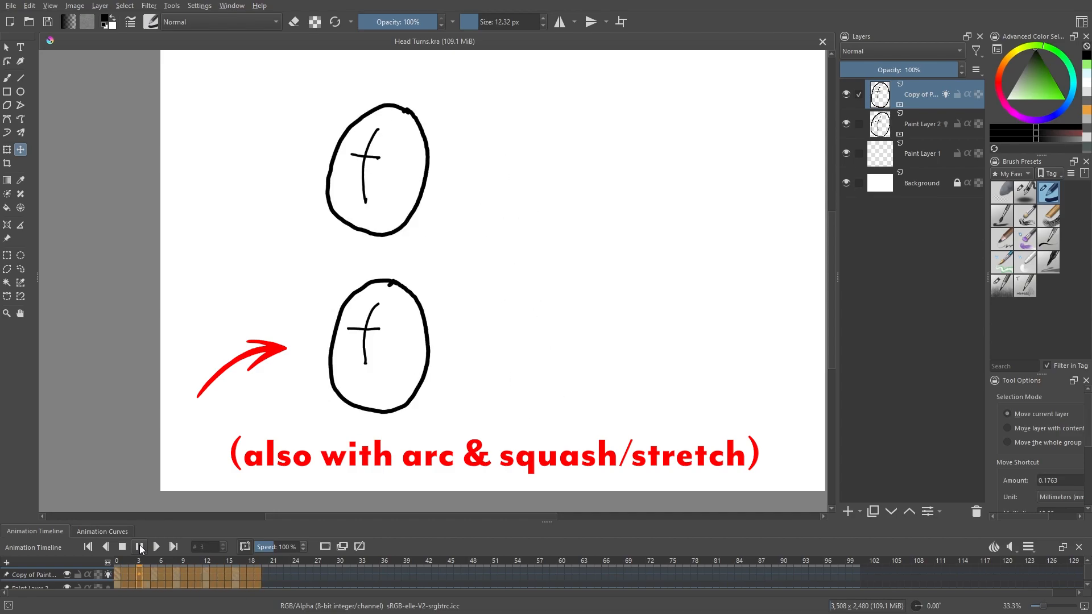
{"action": "left_click", "coordinate": [140, 547]}
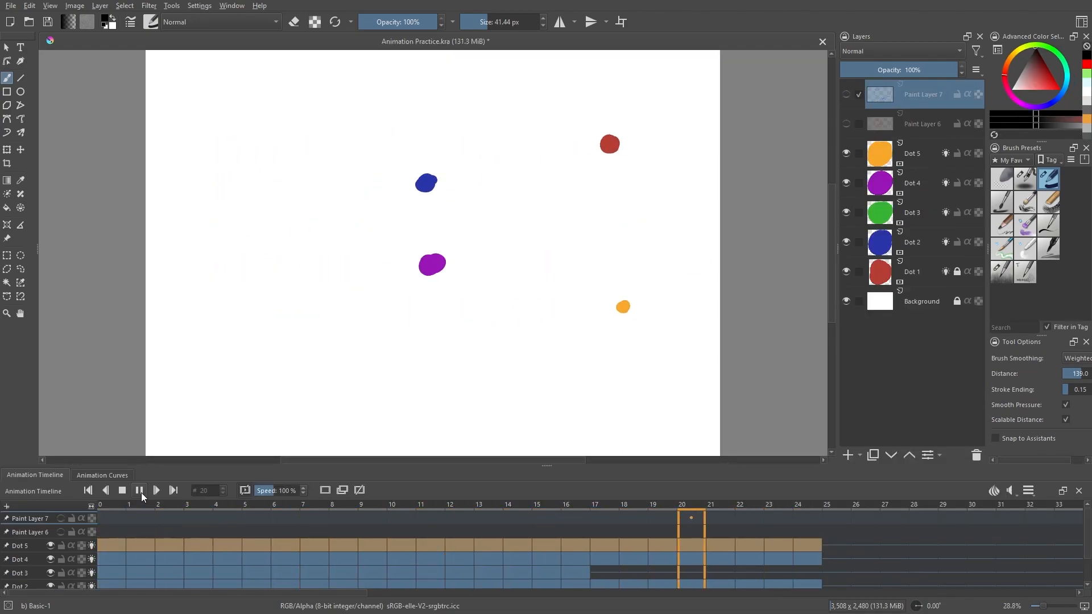
{"action": "left_click", "coordinate": [139, 491]}
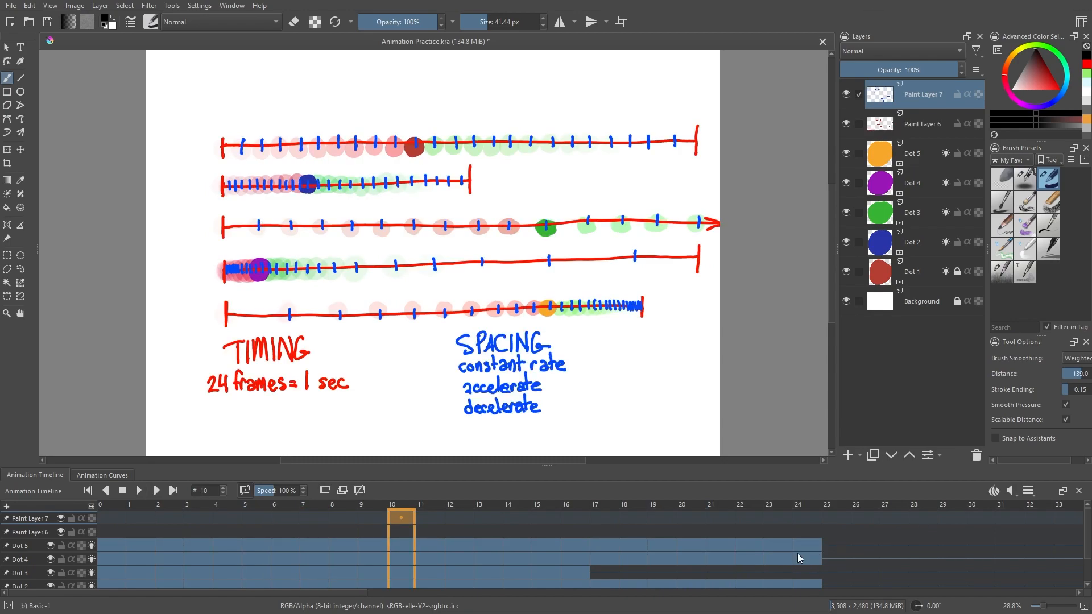
{"action": "left_click", "coordinate": [139, 491]}
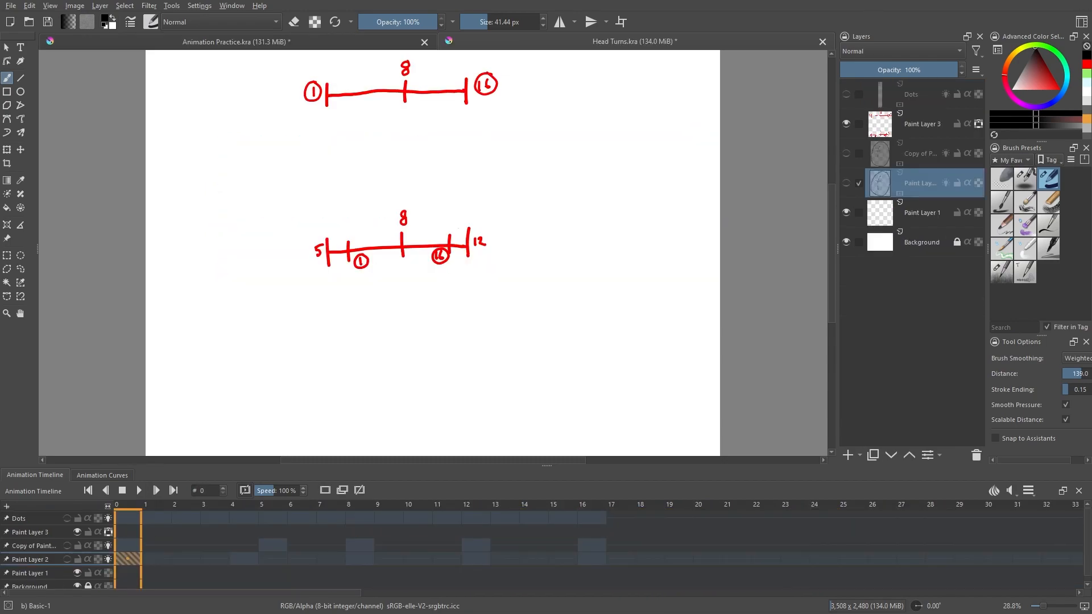
{"action": "left_click", "coordinate": [139, 491]}
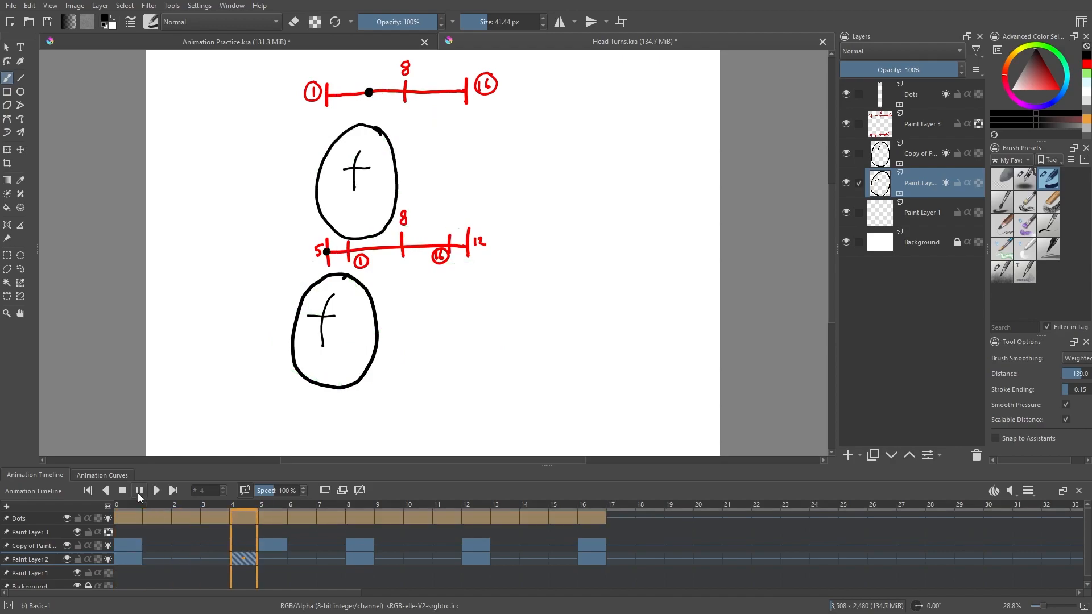